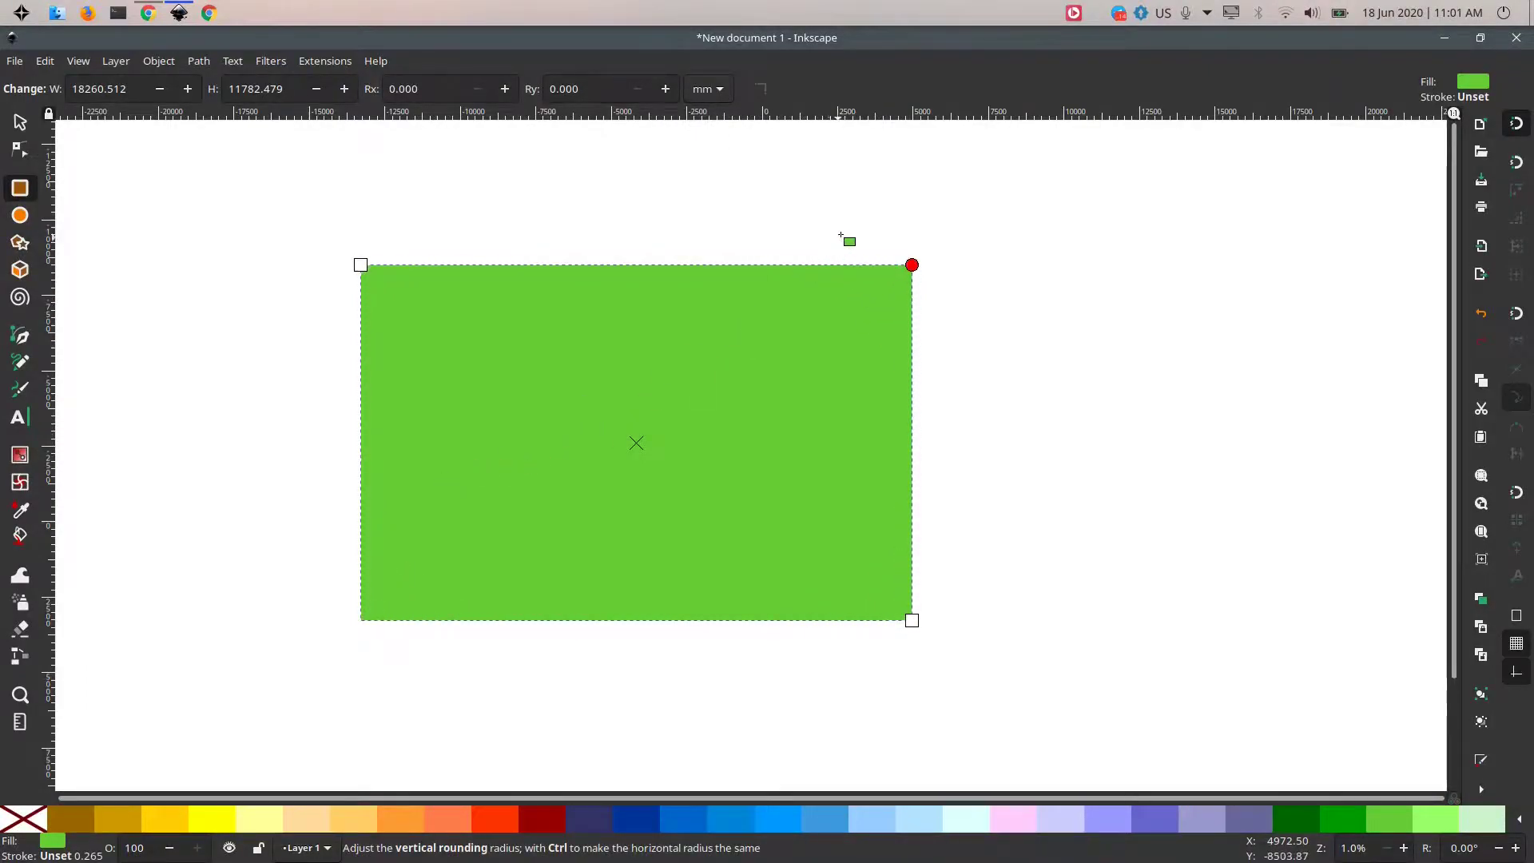
Fully round the green rectangle's corners and scale it down to about 7166 by 6120 mm, placed farther left on the canvas.
left_click_drag(774, 296, 604, 508)
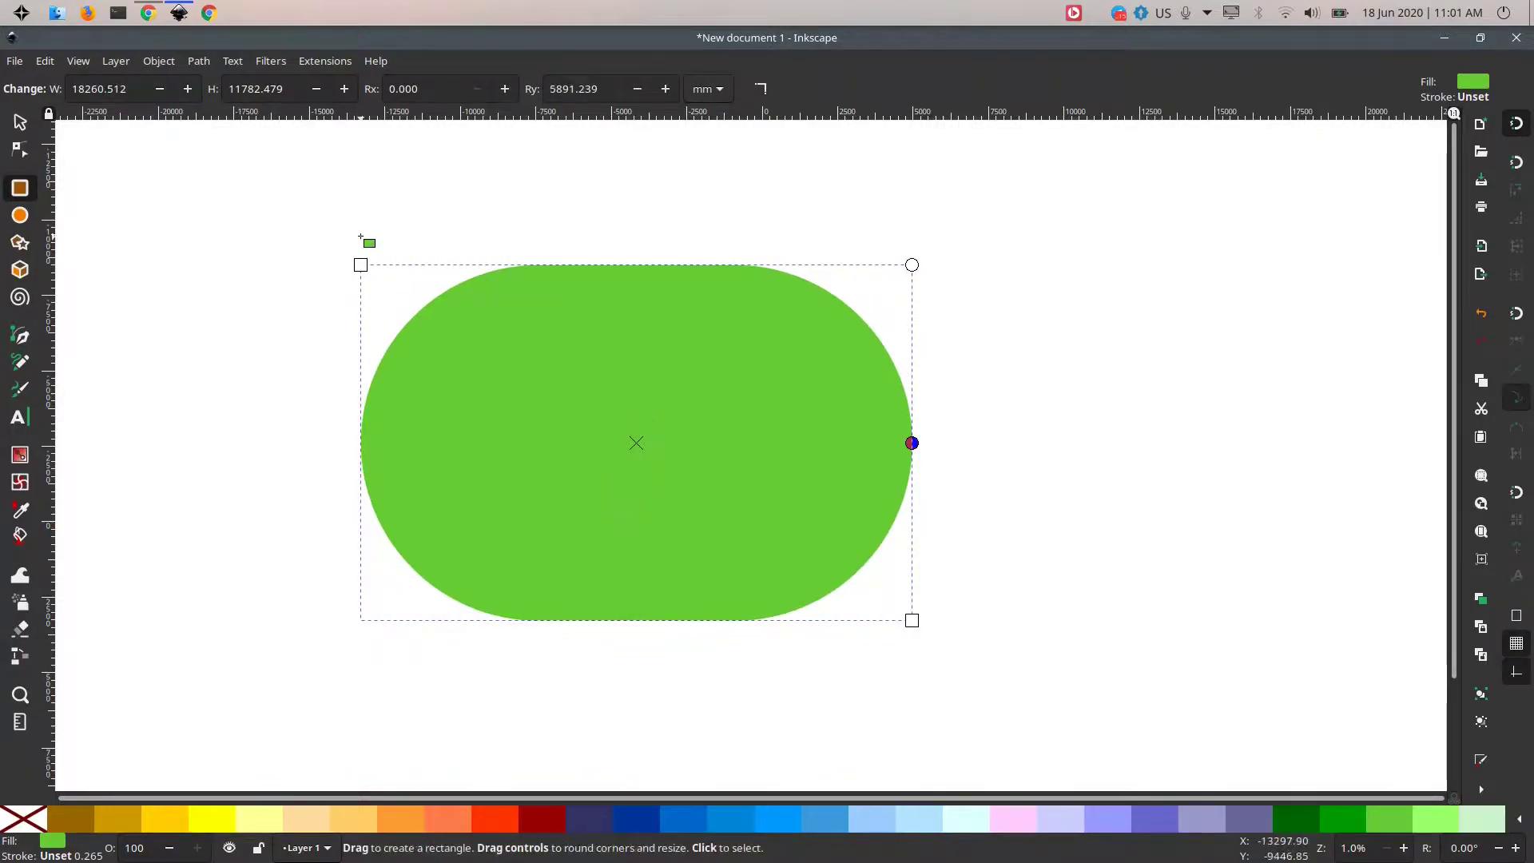
left_click(22, 122)
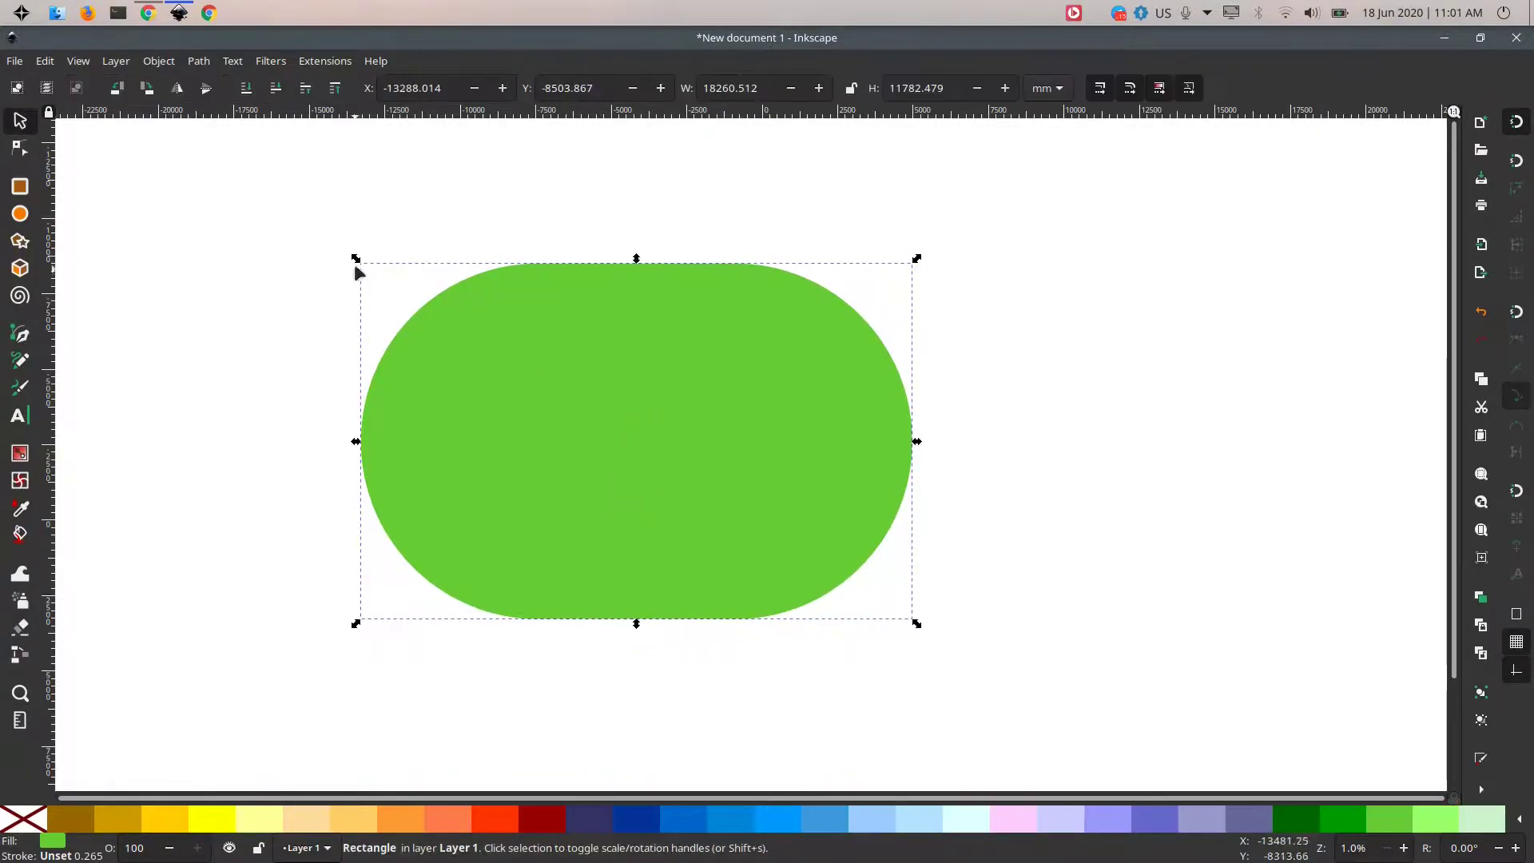
left_click_drag(358, 262, 690, 437)
left_click_drag(808, 531, 411, 438)
Resize the rounded rectangle to about 8232 by 6322 mm and adjust its corner radii to about 1312 mm horizontally and 2202 mm vertically.
left_click(20, 189)
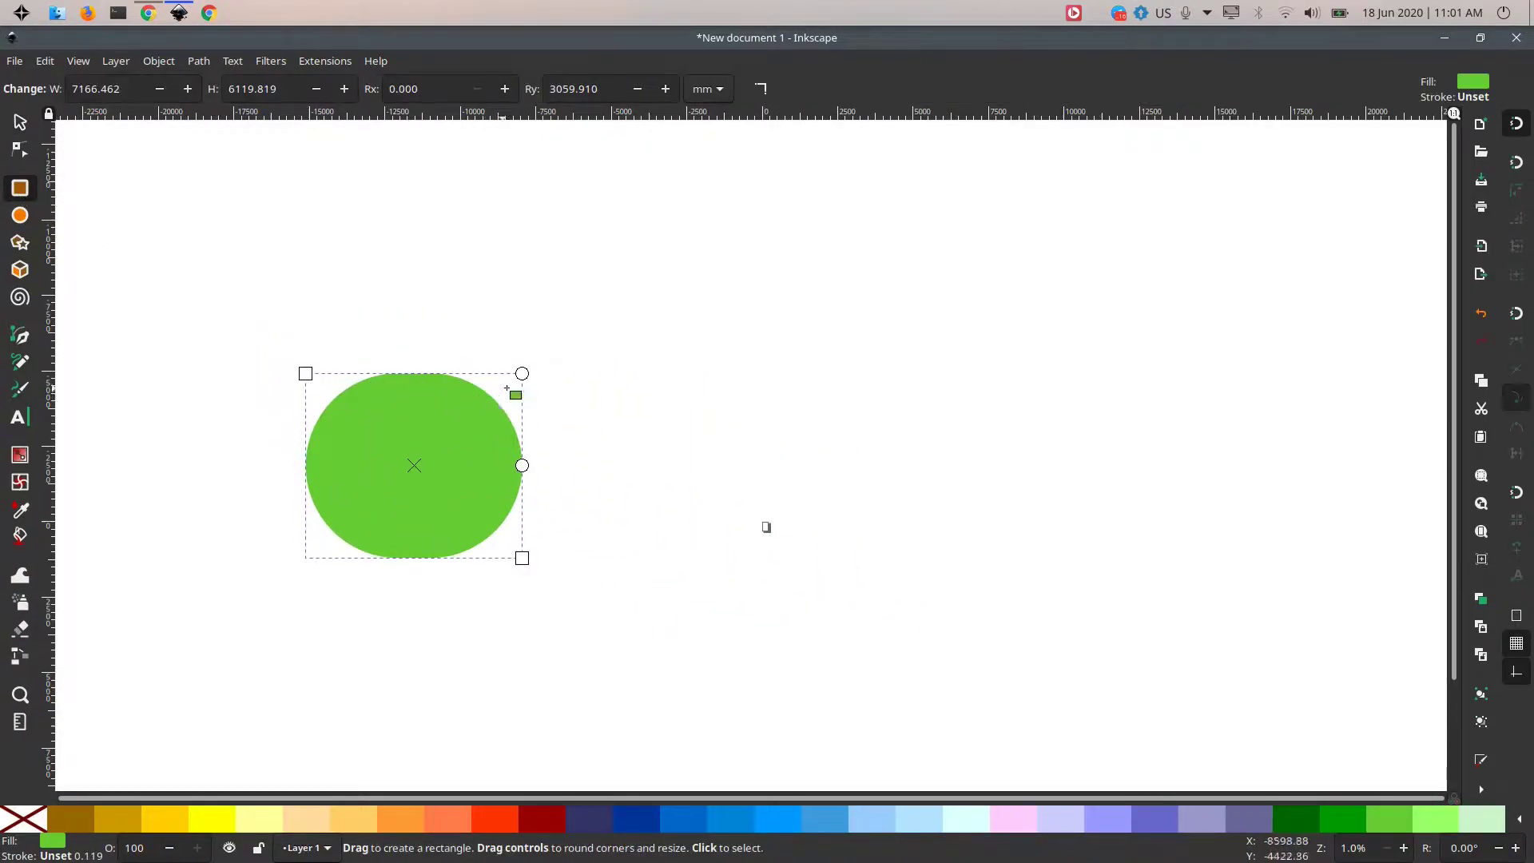
left_click_drag(516, 466, 223, 448)
left_click_drag(521, 557, 554, 564)
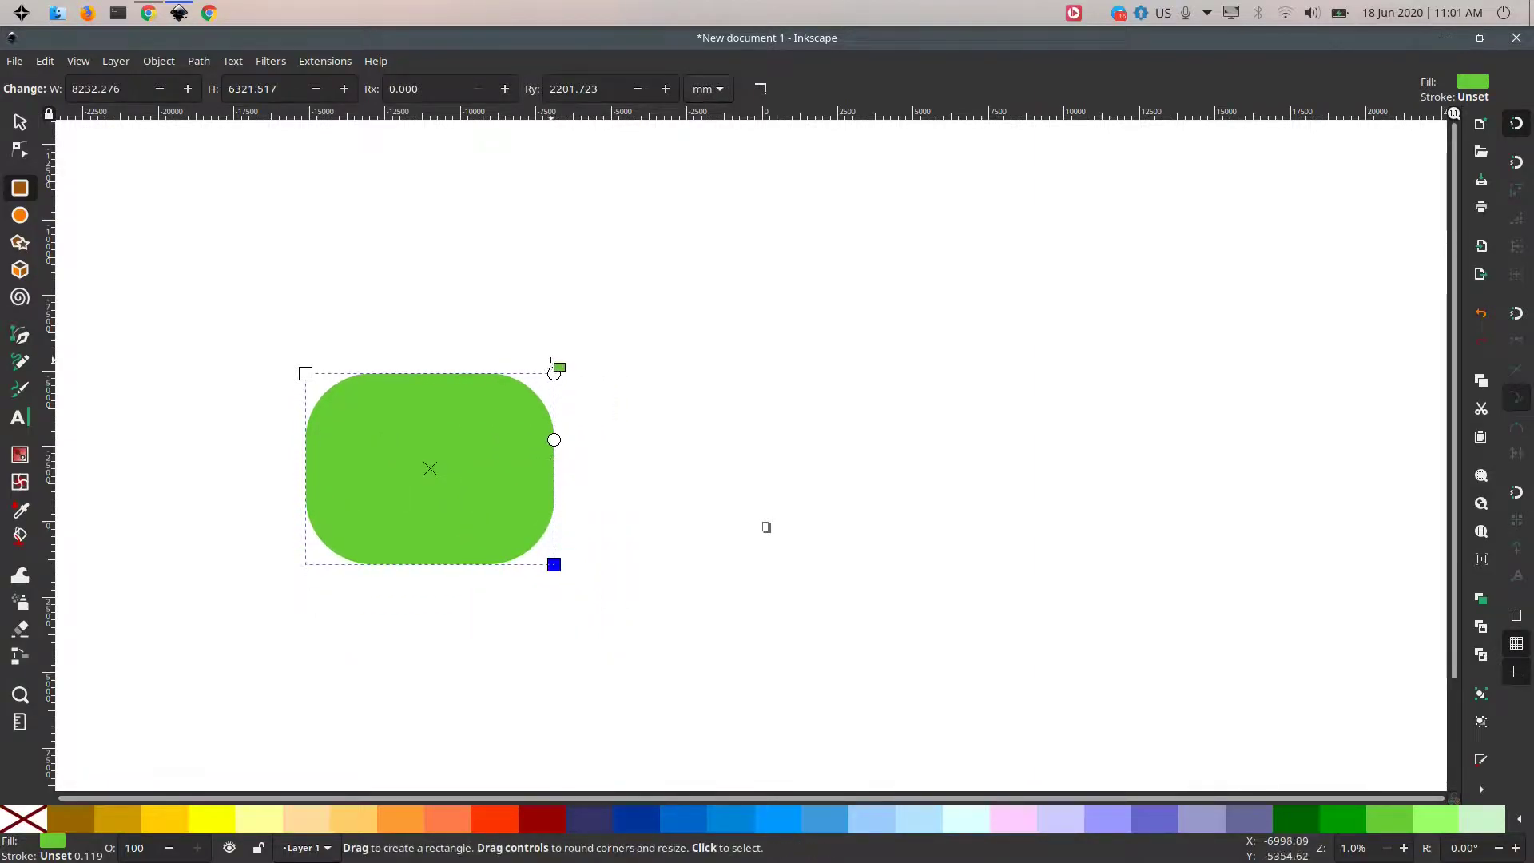
left_click_drag(555, 374, 515, 373)
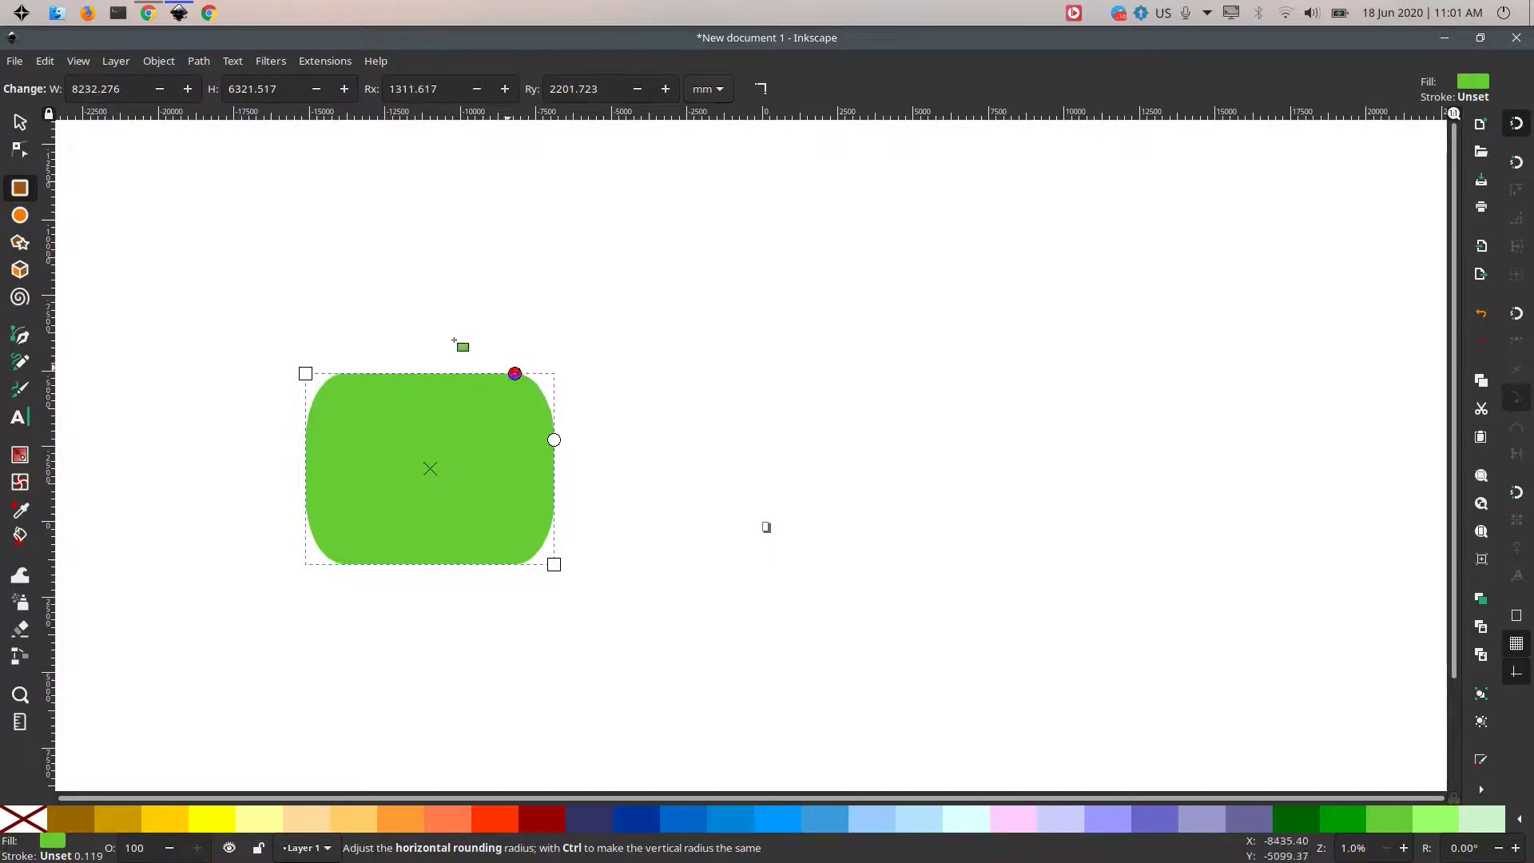
Draw a nearly circular ellipse with radii of about 3651 by 3599 mm to the right of the rounded rectangle.
left_click(21, 217)
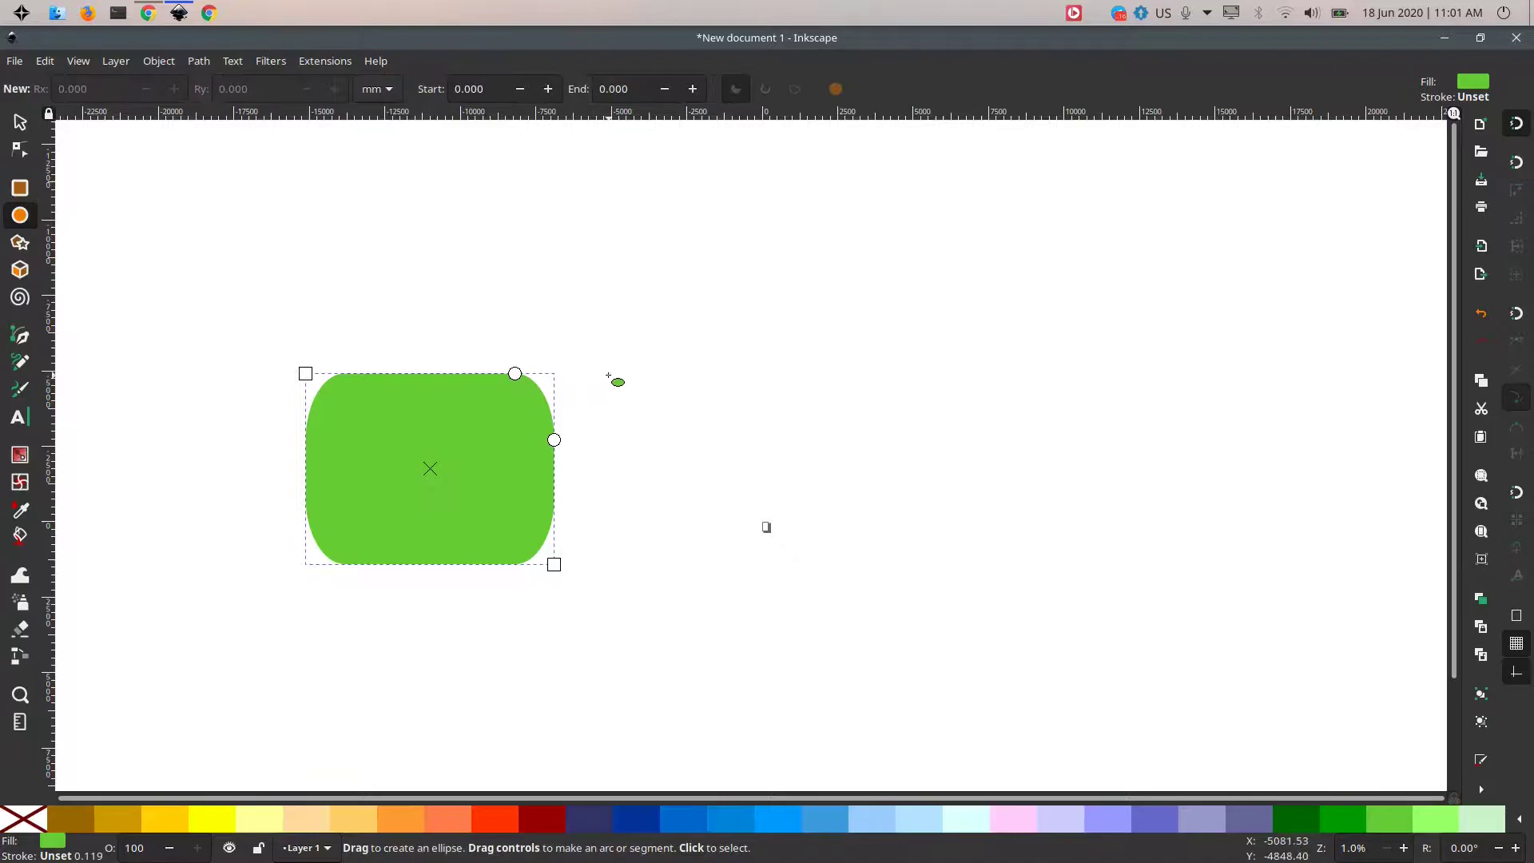
left_click_drag(609, 375, 829, 591)
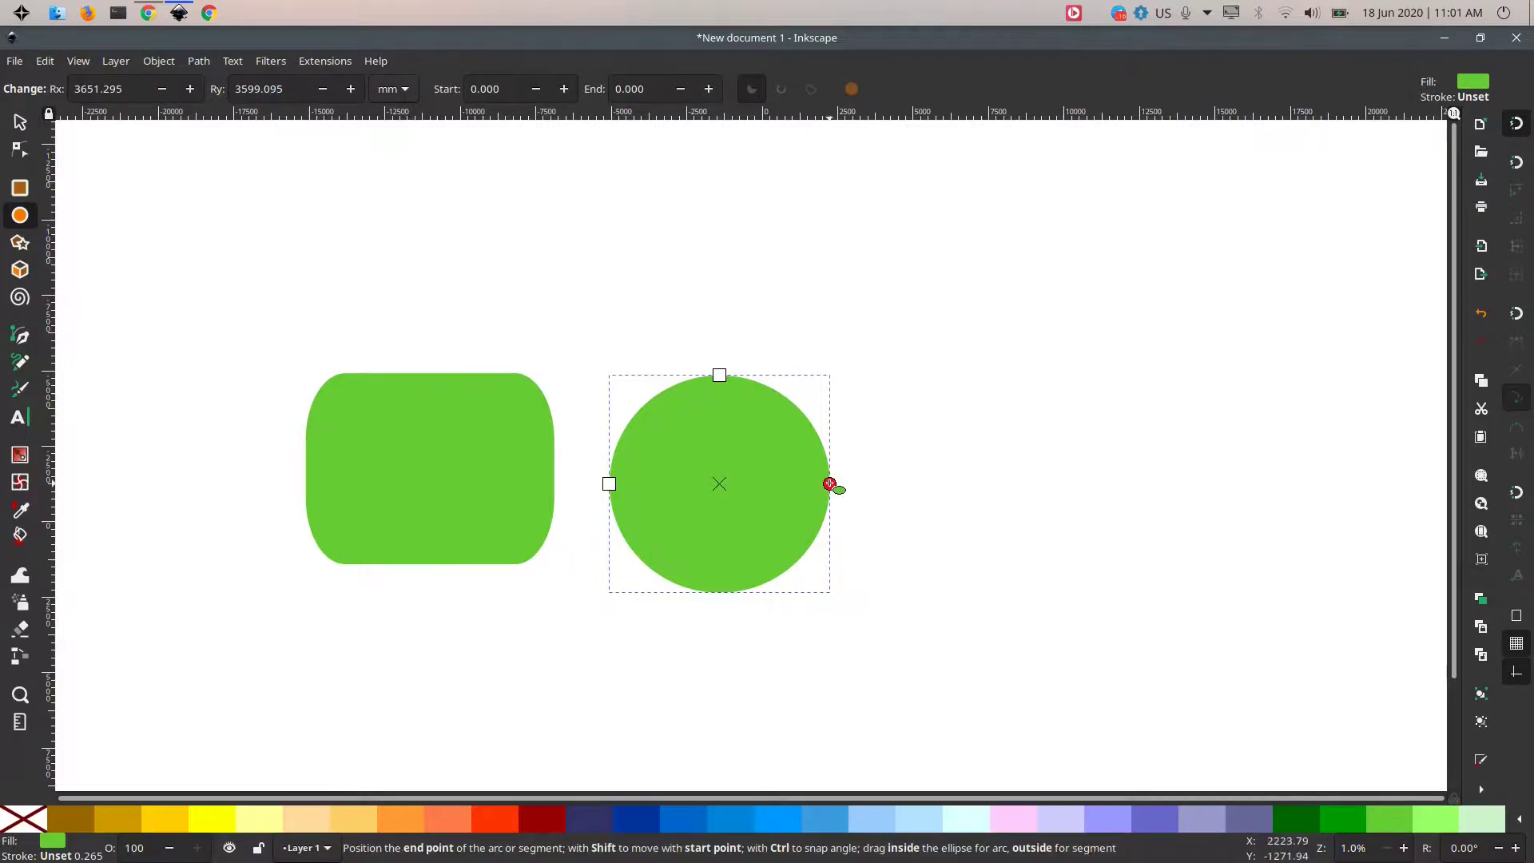
mouse_move(829, 483)
left_mouse_down()
mouse_move(791, 386)
mouse_move(689, 361)
mouse_move(631, 395)
mouse_move(609, 486)
mouse_move(660, 391)
mouse_move(756, 381)
mouse_move(831, 486)
mouse_move(819, 428)
mouse_move(830, 485)
mouse_move(823, 448)
mouse_move(805, 452)
mouse_move(815, 469)
left_mouse_up()
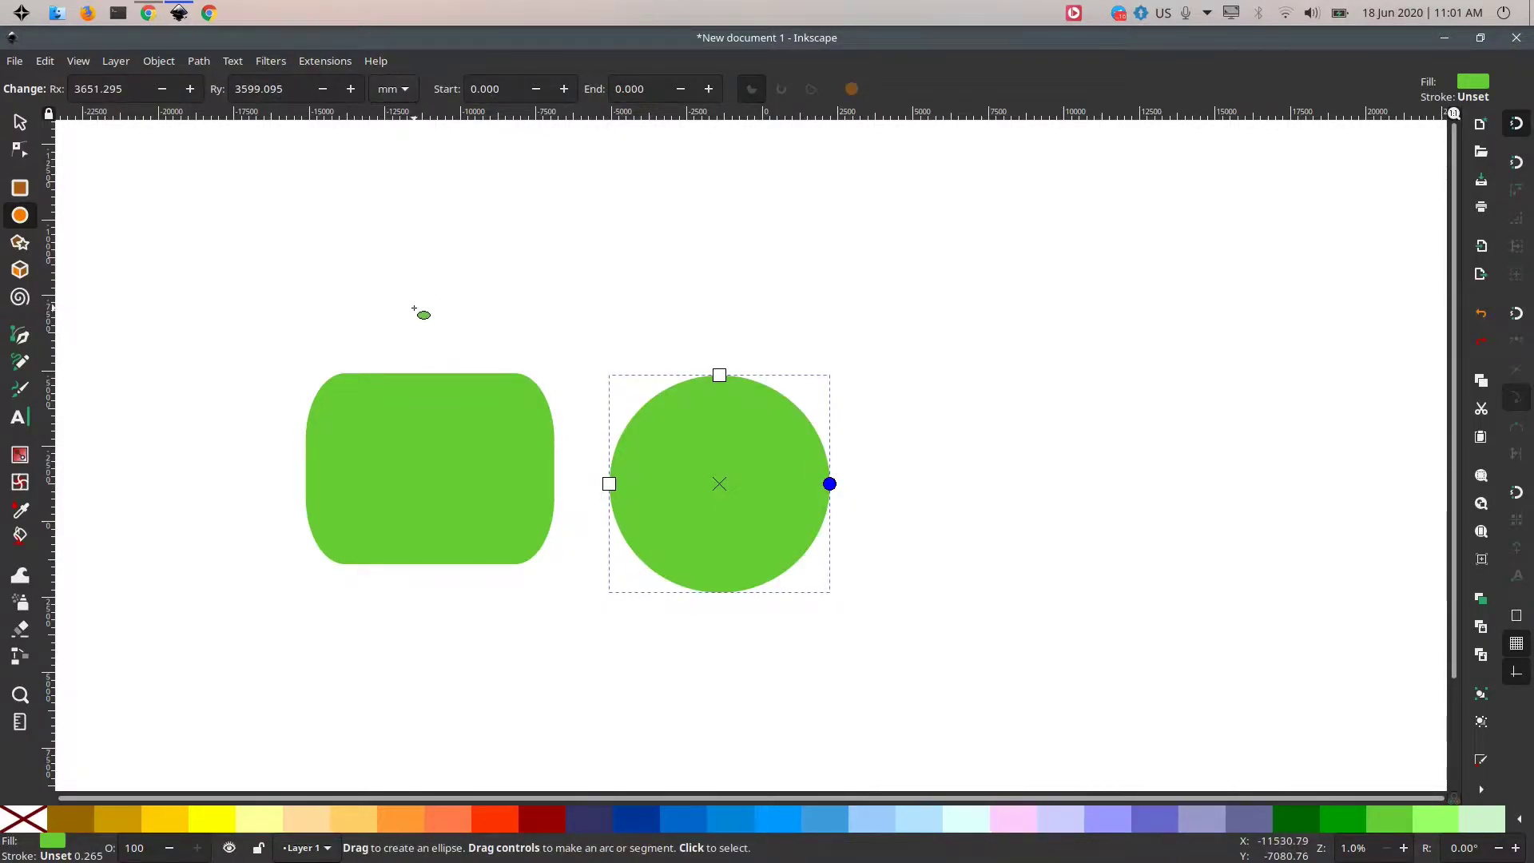
Draw a circle with radii of about 2955 by 3013 mm above the large one and cut it down to an upper pie slice.
left_click_drag(632, 168, 811, 351)
left_click_drag(811, 259, 807, 229)
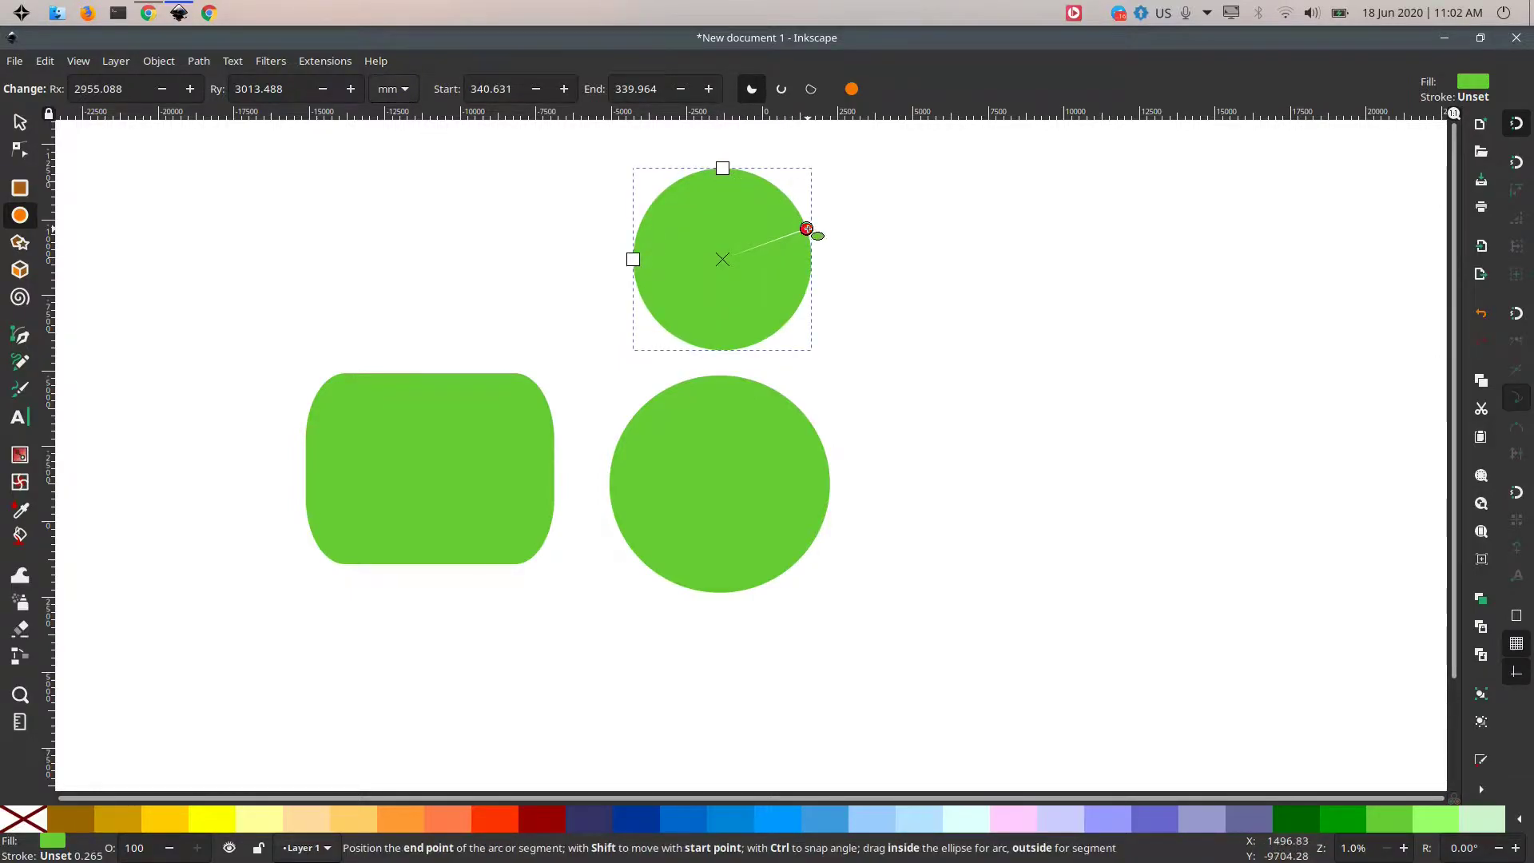
mouse_move(805, 227)
left_mouse_down()
mouse_move(815, 317)
mouse_move(716, 349)
mouse_move(676, 330)
mouse_move(626, 269)
mouse_move(635, 207)
mouse_move(638, 234)
mouse_move(790, 411)
left_mouse_up()
left_click_drag(789, 323, 680, 333)
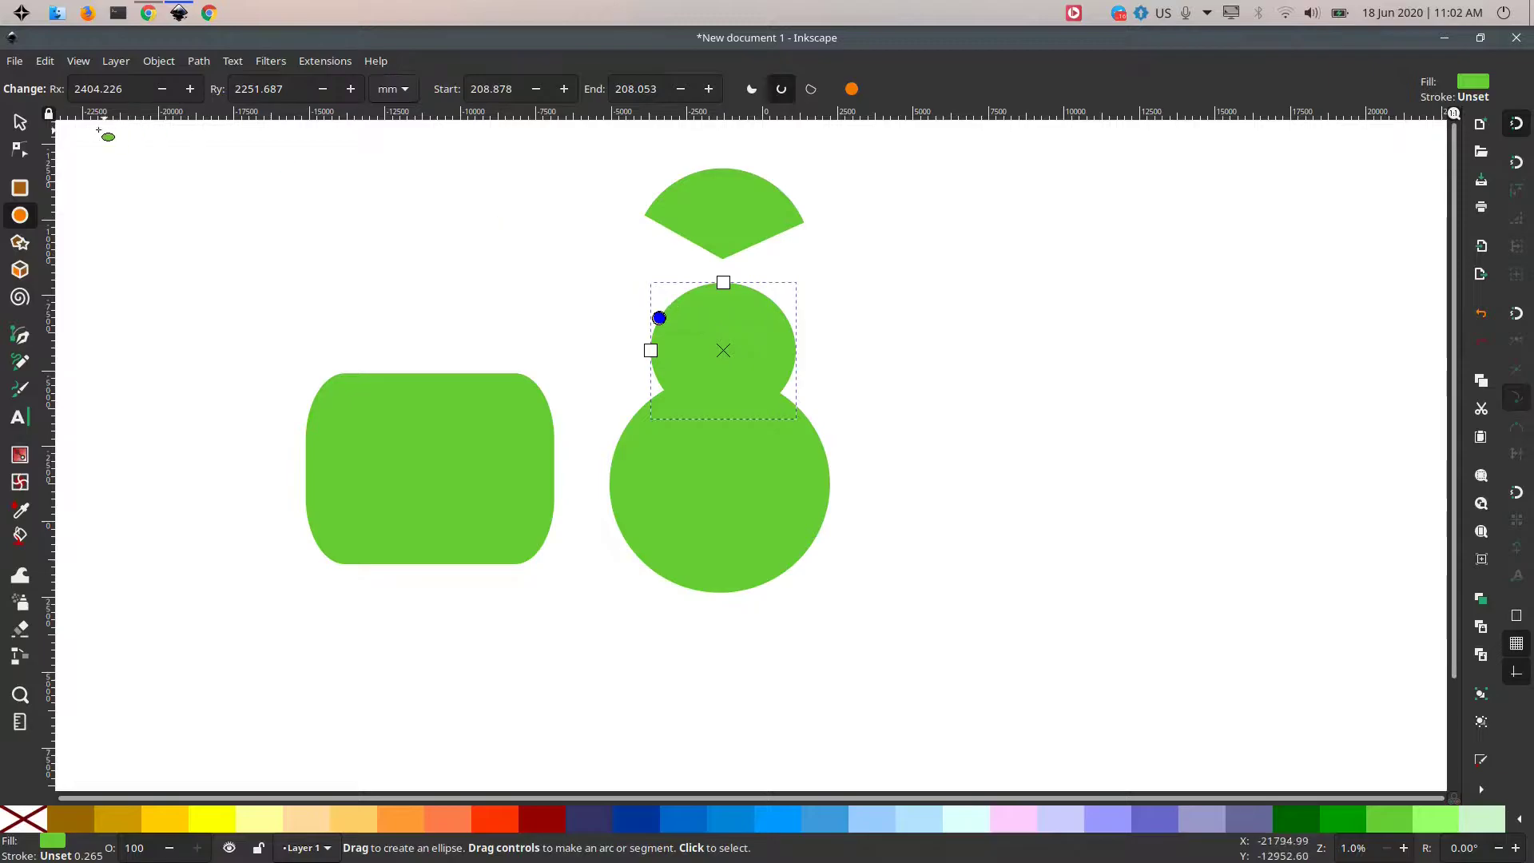
Move the small ellipse below the large circle and cut it into a chord-edged arc from about 113.9° to 338.7°.
key("s")
left_click_drag(781, 343, 783, 683)
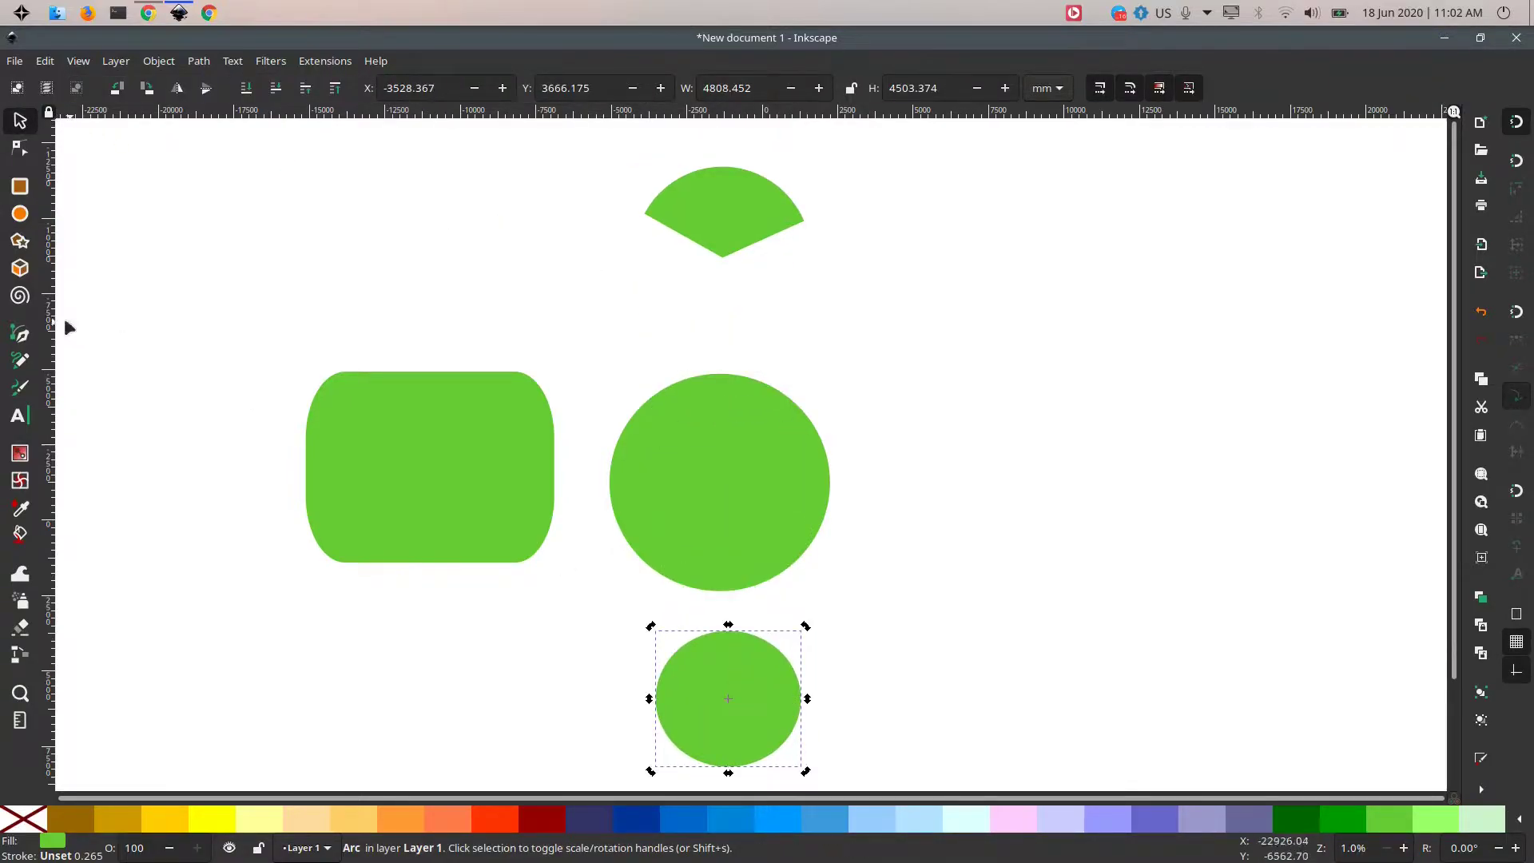
key("e")
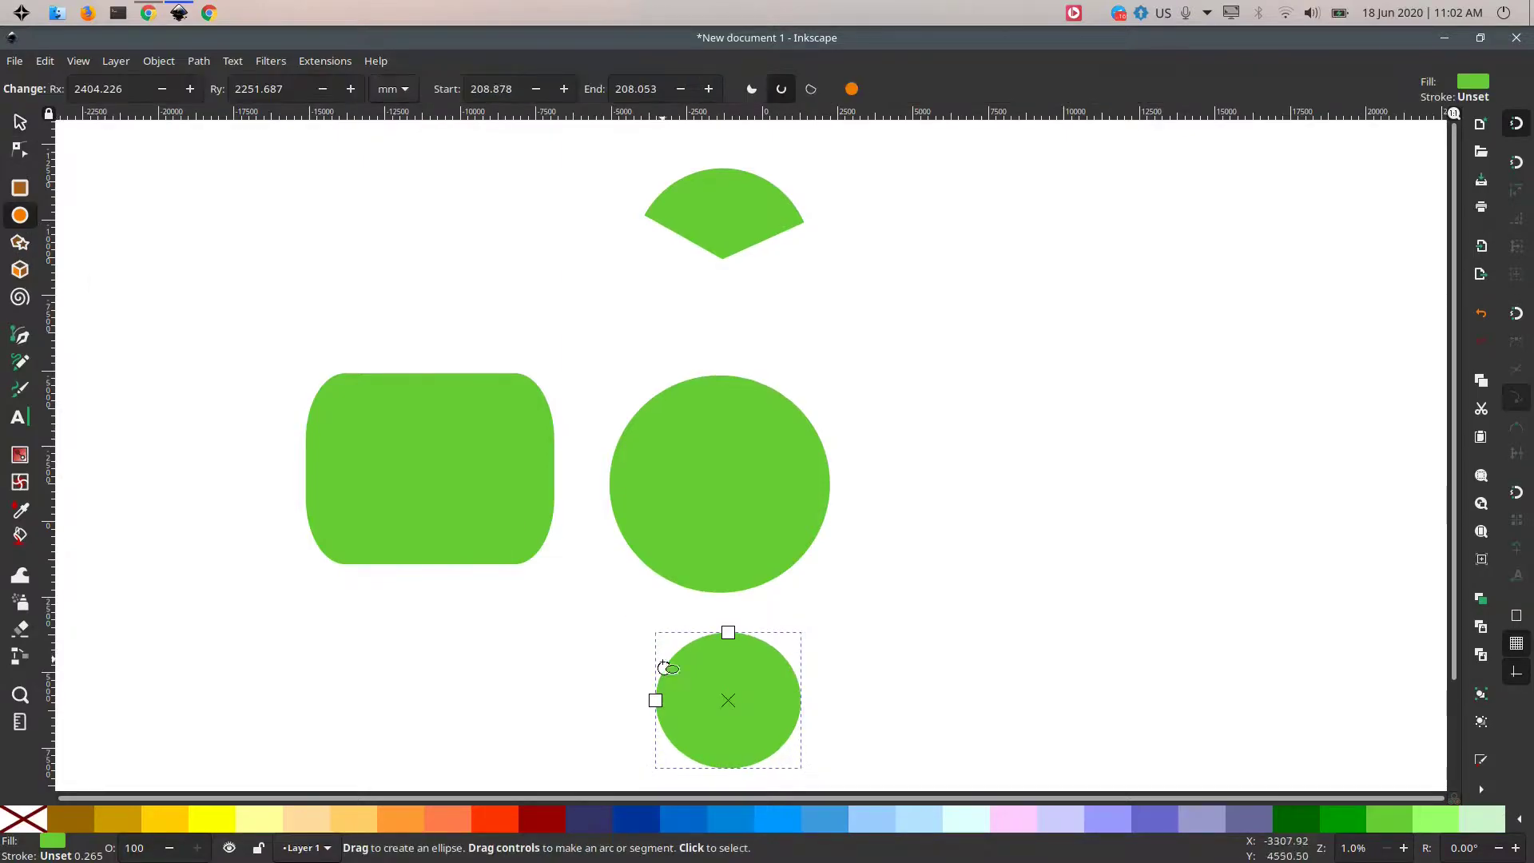
left_click_drag(664, 666, 808, 685)
left_click_drag(728, 631, 763, 630)
left_click_drag(666, 668, 698, 764)
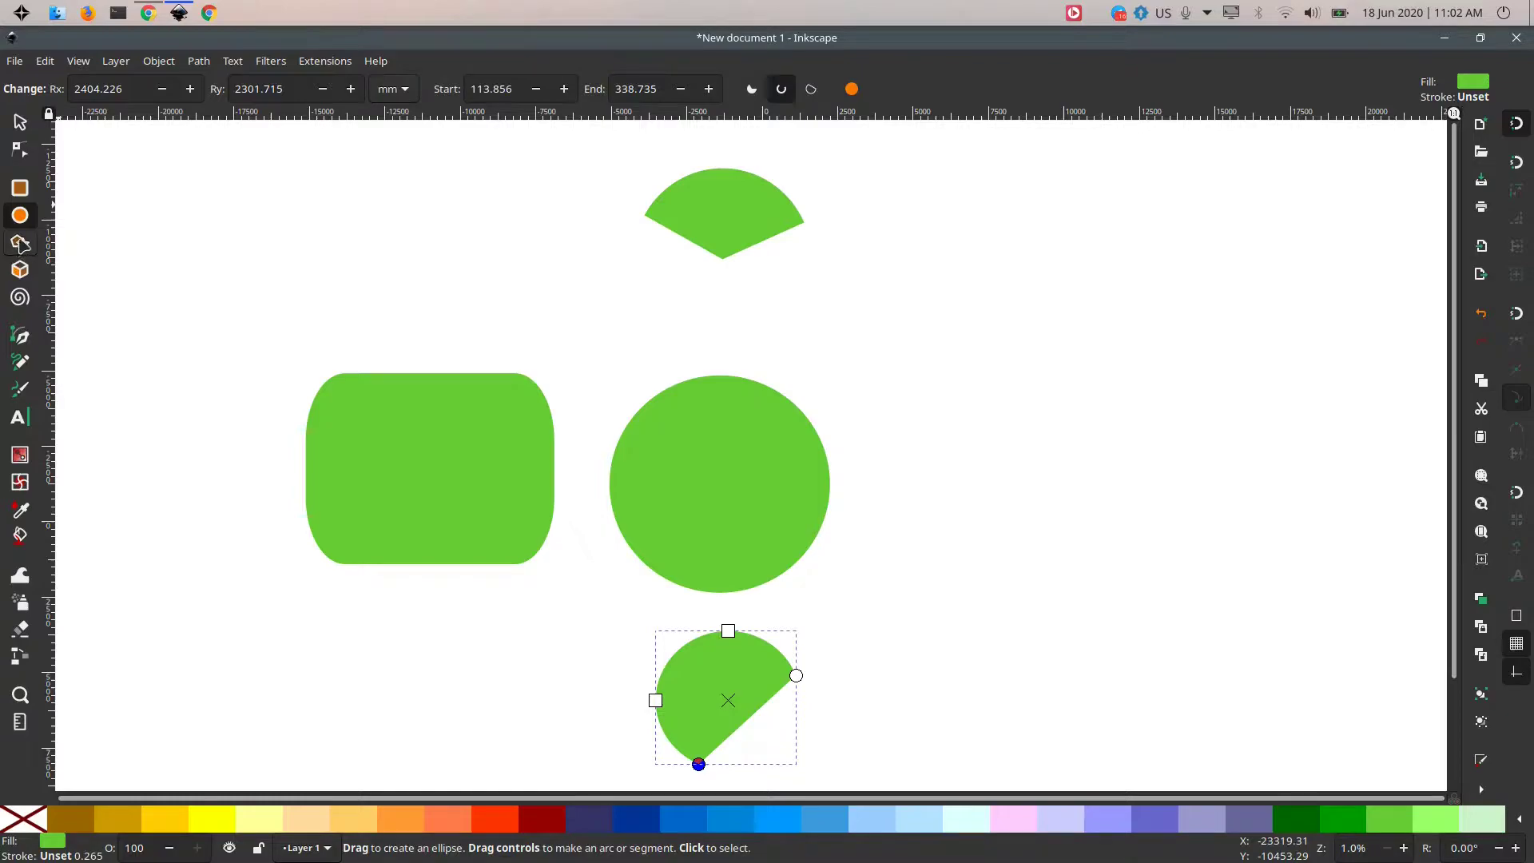
Draw a rectangle of about 6965 by 4515 mm above the rounded one and round its top and bottom edges into wide curves.
left_click(20, 187)
left_click_drag(328, 204, 539, 339)
left_click_drag(499, 203, 530, 205)
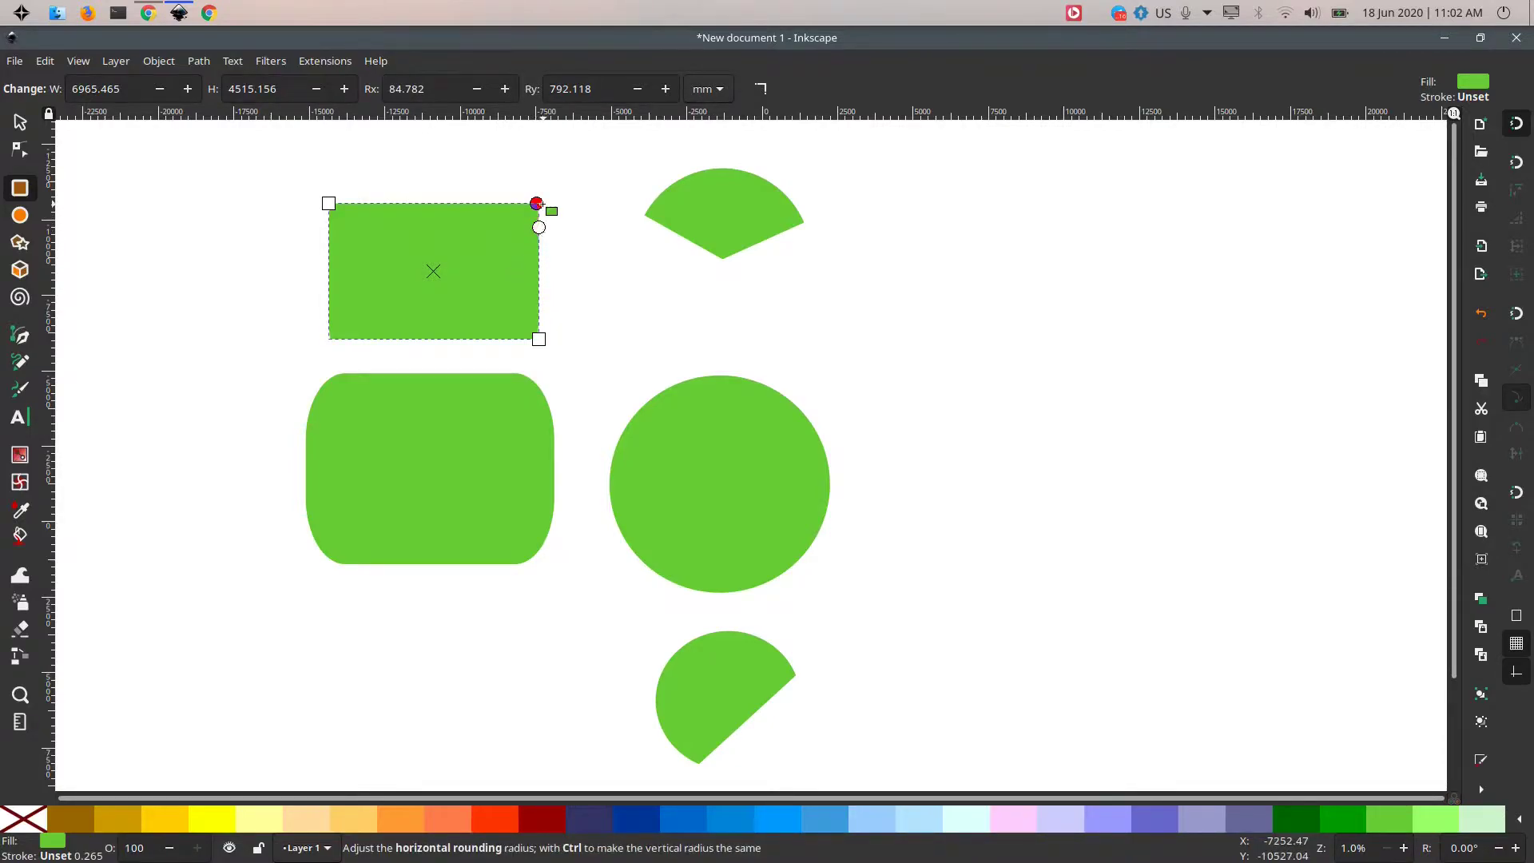
left_click_drag(501, 203, 349, 210)
mouse_move(531, 221)
left_mouse_down()
mouse_move(433, 183)
mouse_move(415, 209)
mouse_move(472, 208)
mouse_move(520, 250)
mouse_move(467, 323)
left_mouse_up()
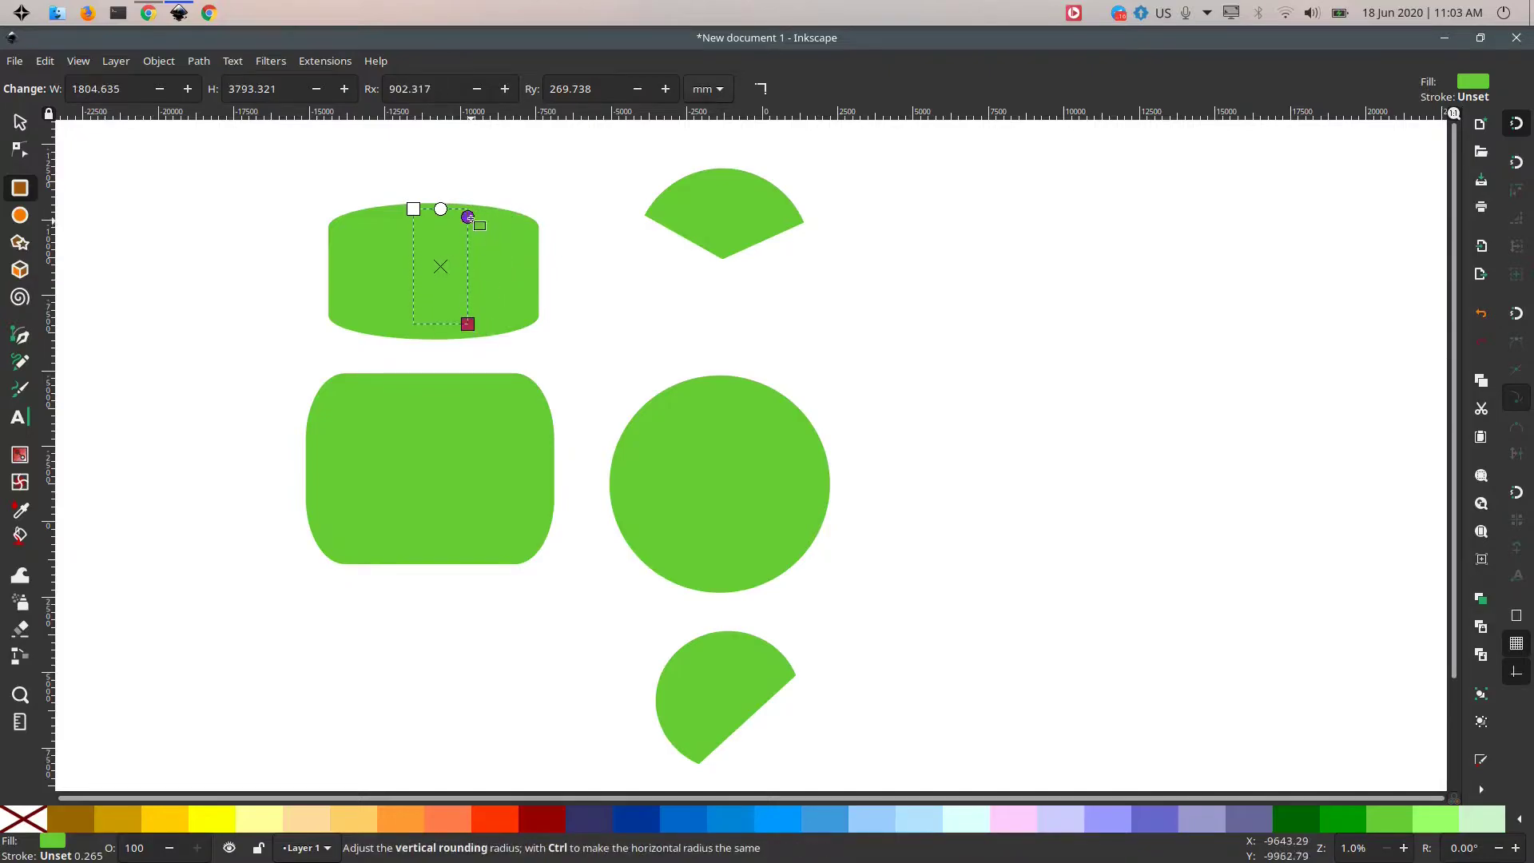
left_click_drag(476, 231, 467, 267)
left_click(478, 214, "shift")
left_click(20, 124)
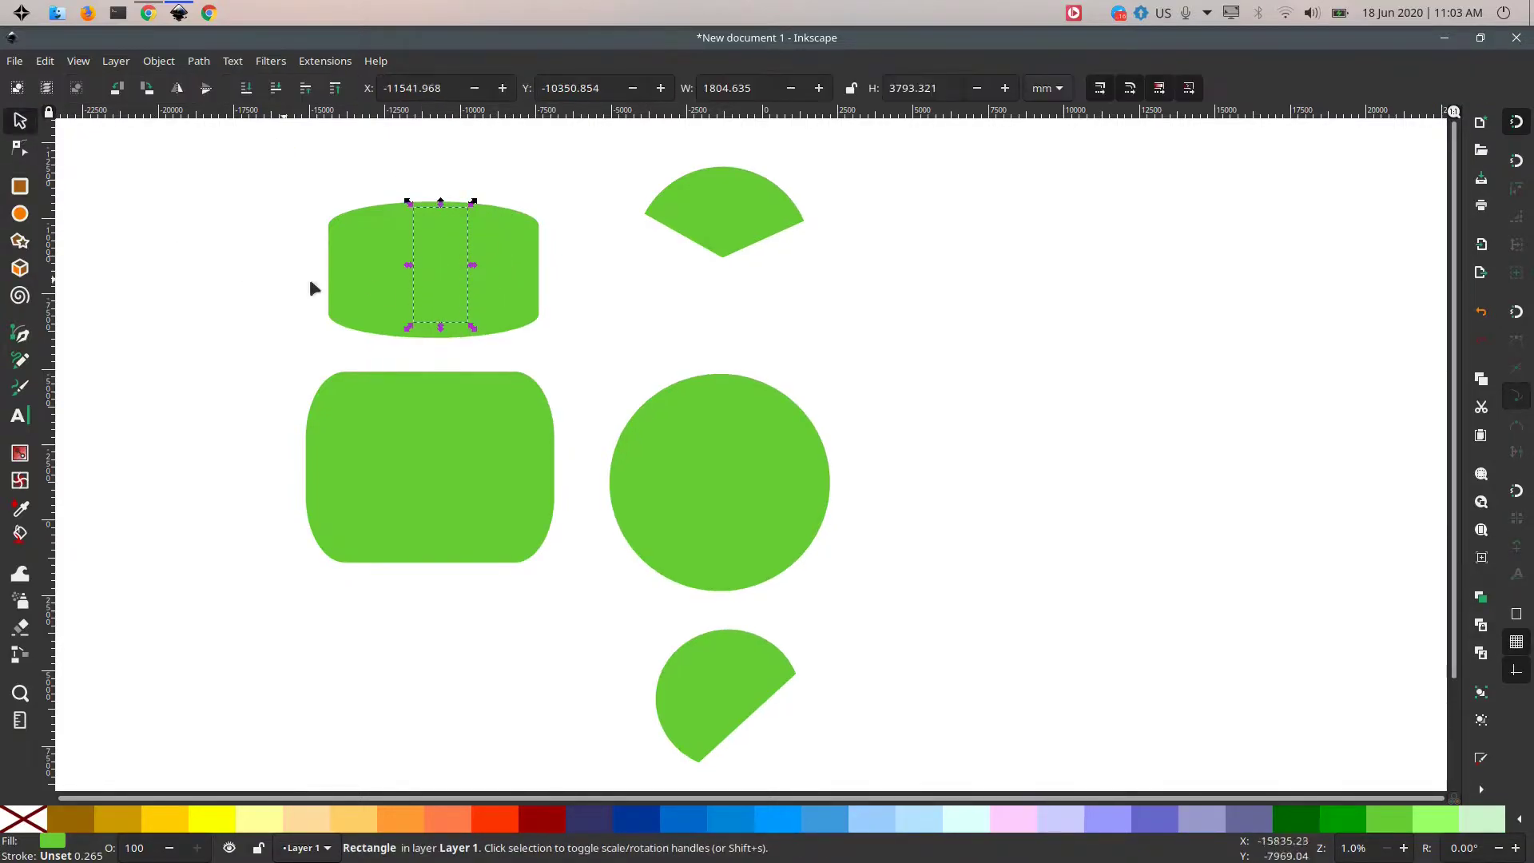
left_click_drag(459, 293, 262, 282)
key("Delete")
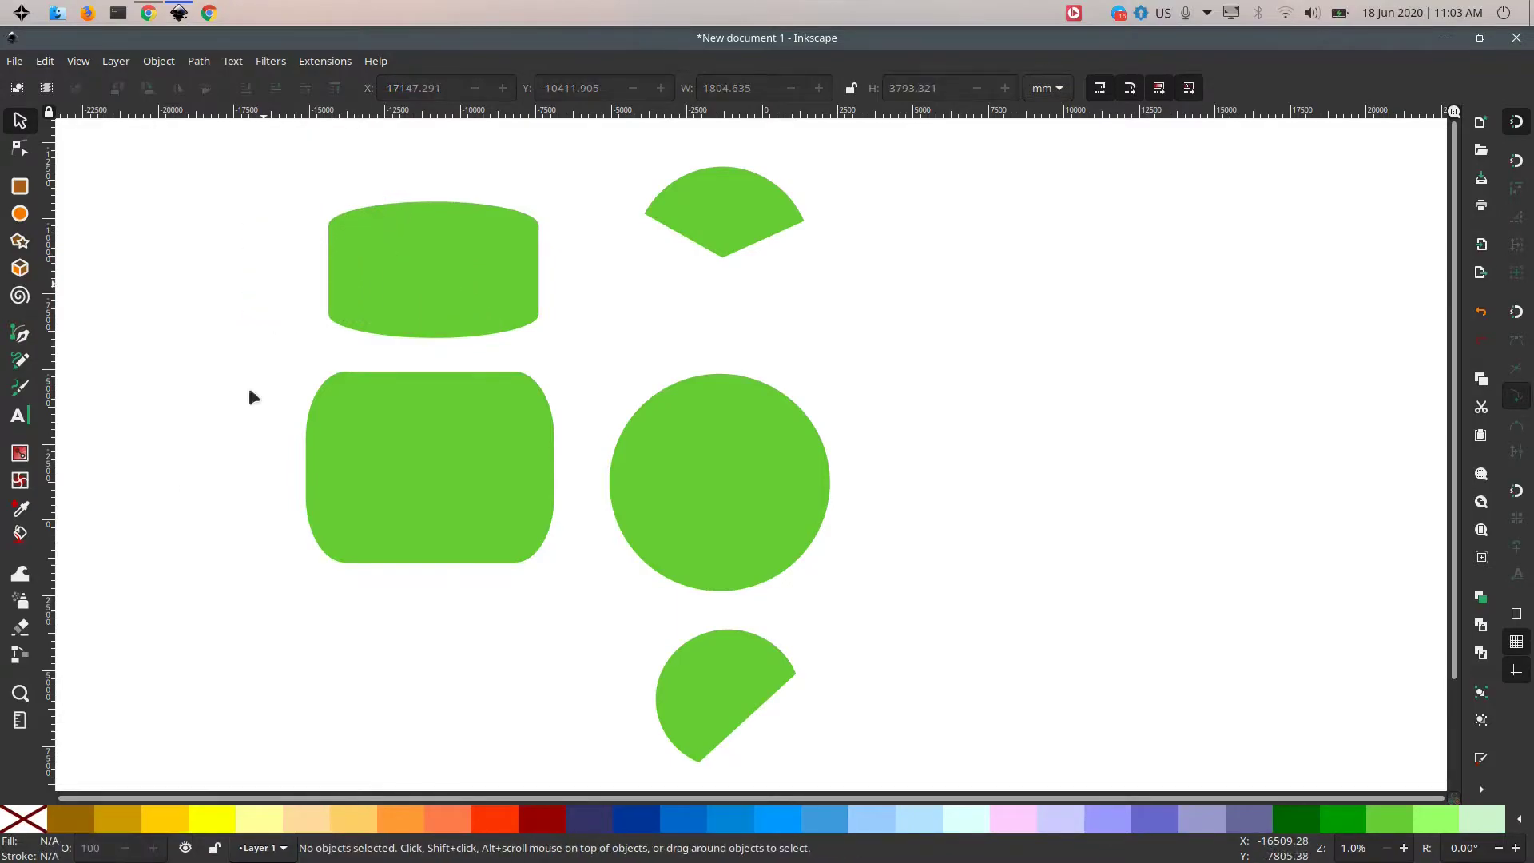
Draw an ellipse right of the pie slice and shape it into a bottom-notched slice, about 113.9° to 59.4°, with radii of about 3582 by 3137 mm.
left_click(20, 215)
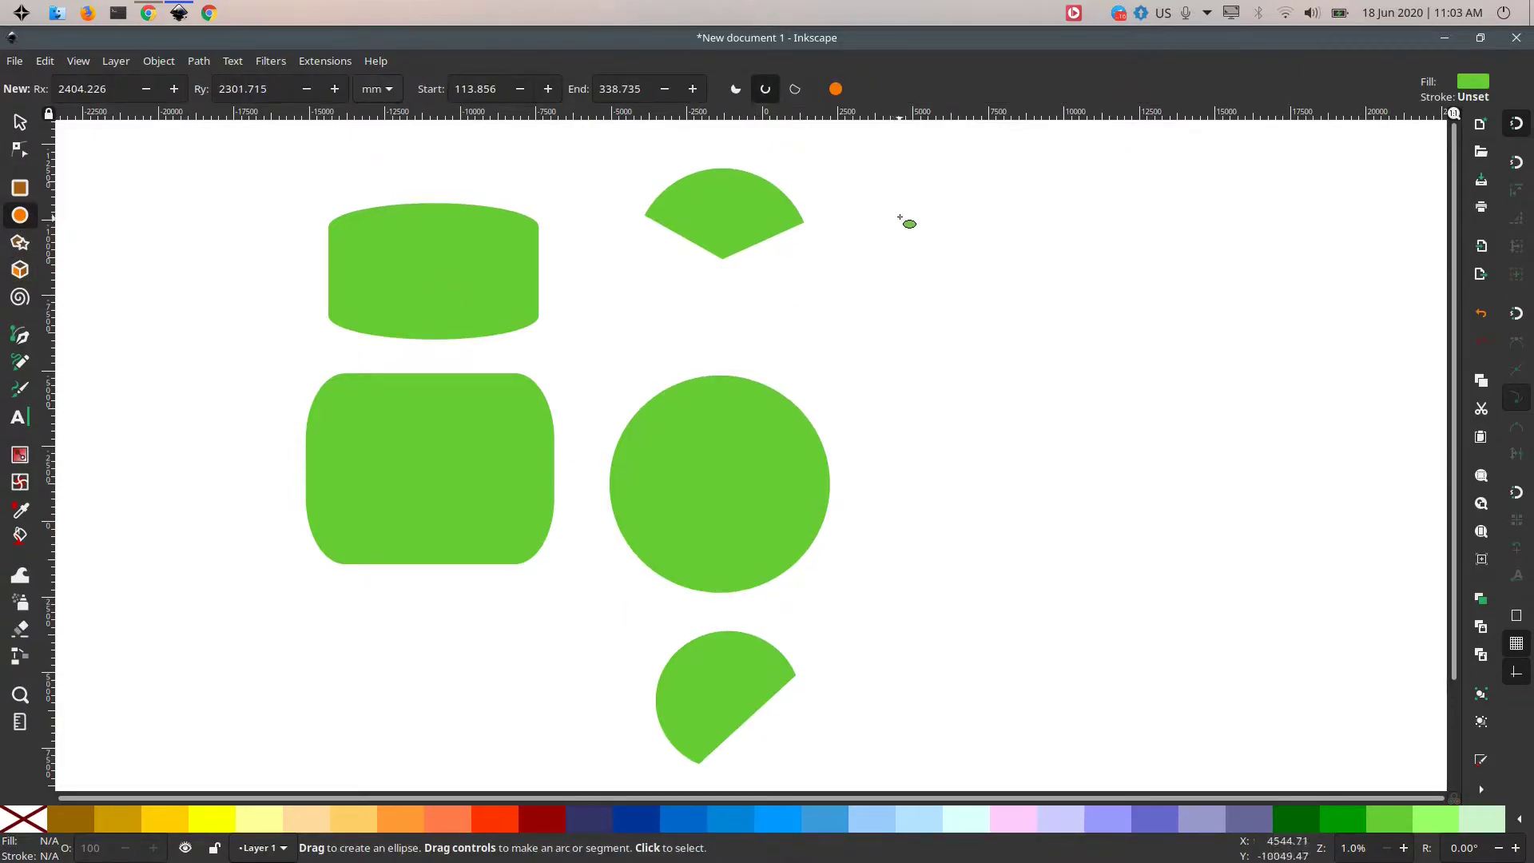
left_click_drag(912, 201, 1153, 390)
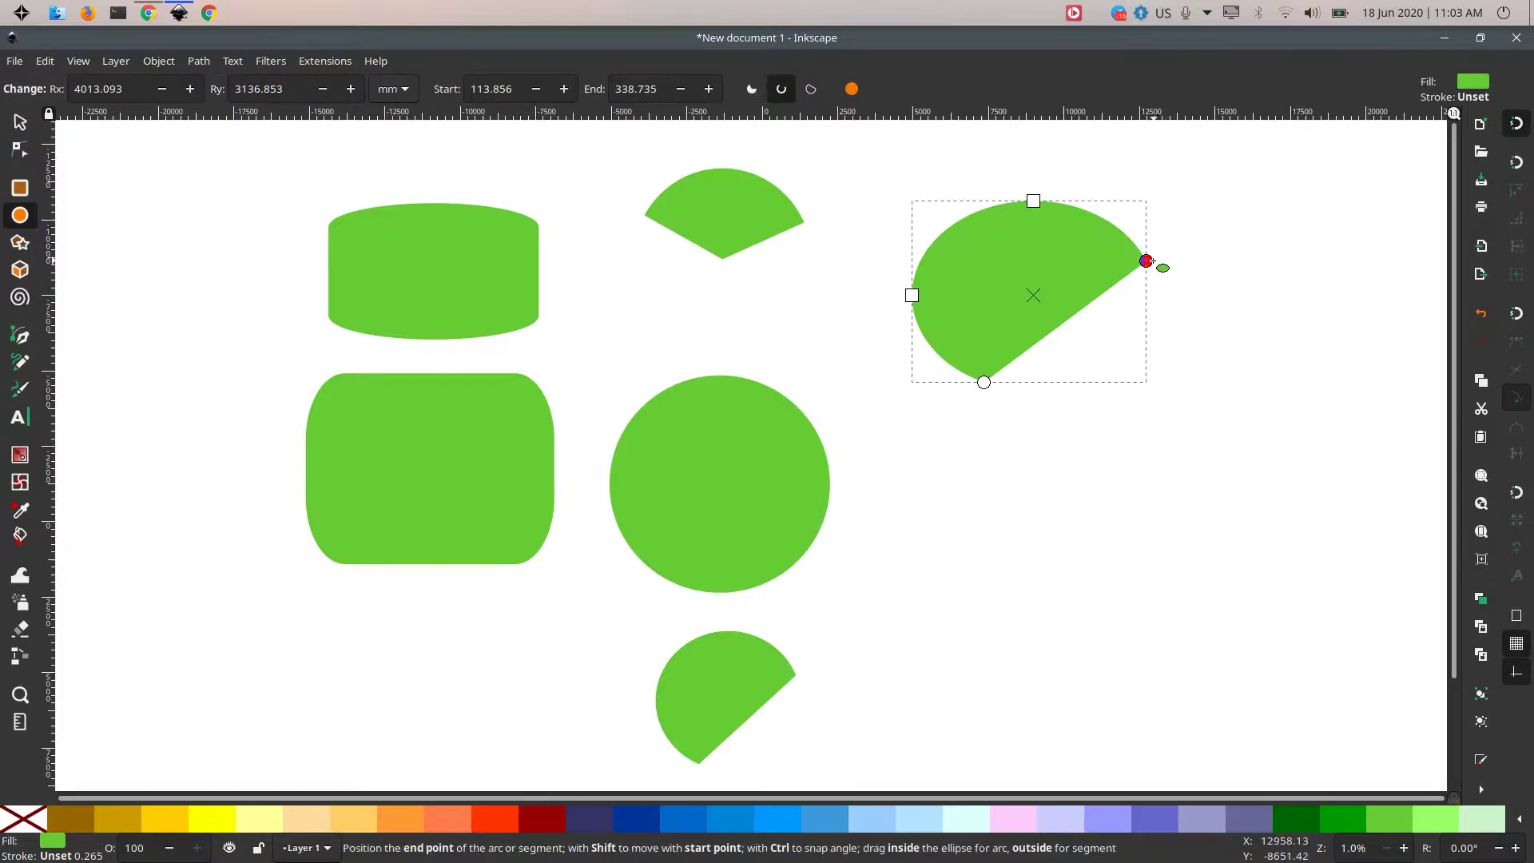
left_click_drag(1146, 260, 1116, 400)
left_click_drag(1089, 350, 1089, 349)
mouse_move(1032, 295)
left_mouse_down()
mouse_move(1035, 259)
mouse_move(1036, 281)
left_mouse_up()
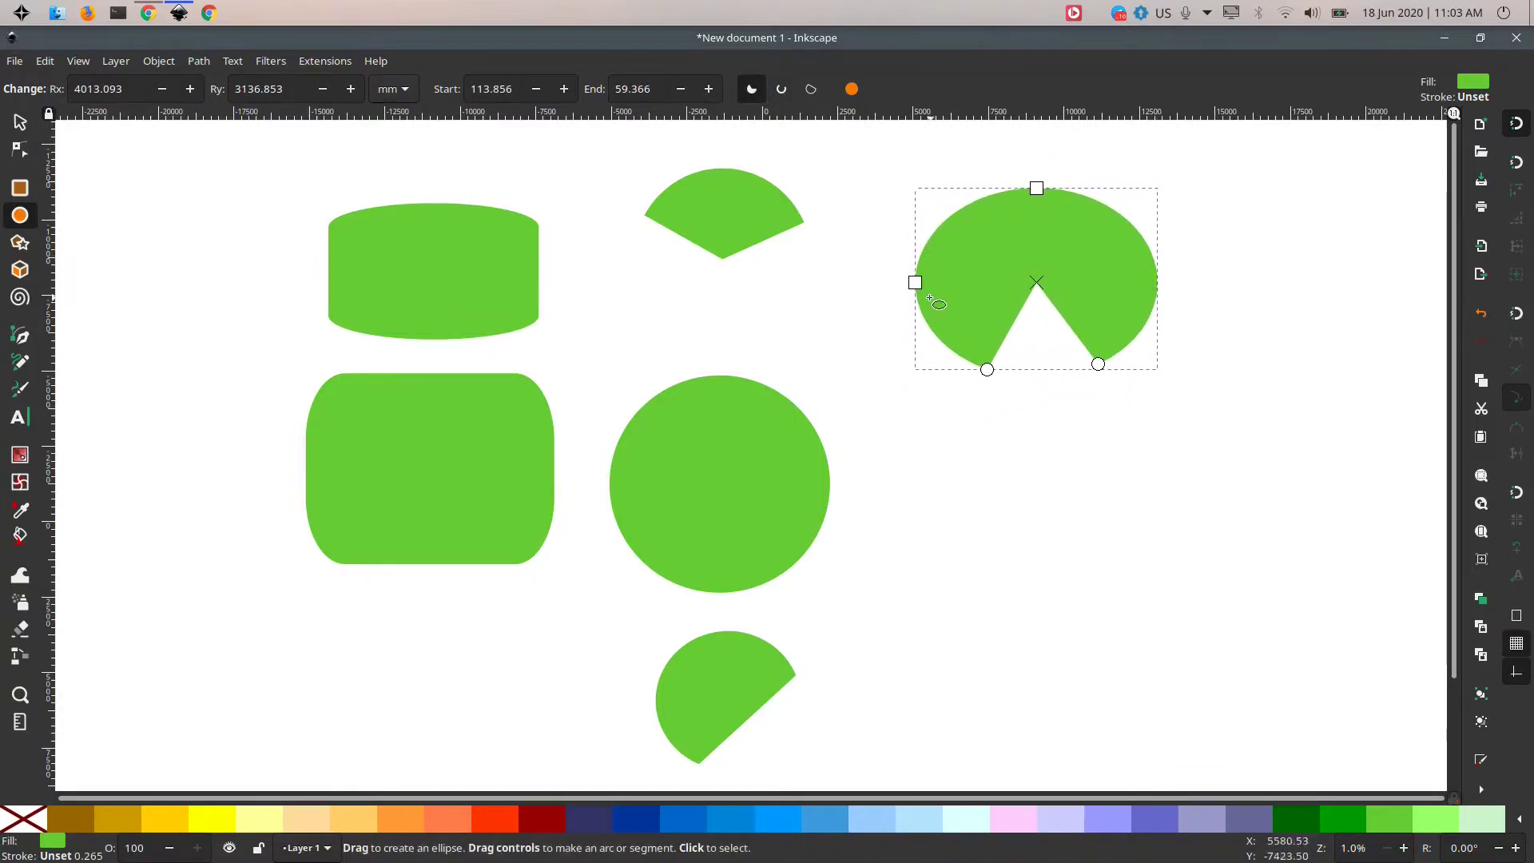
mouse_move(918, 284)
left_mouse_down()
mouse_move(974, 286)
mouse_move(932, 286)
left_mouse_up()
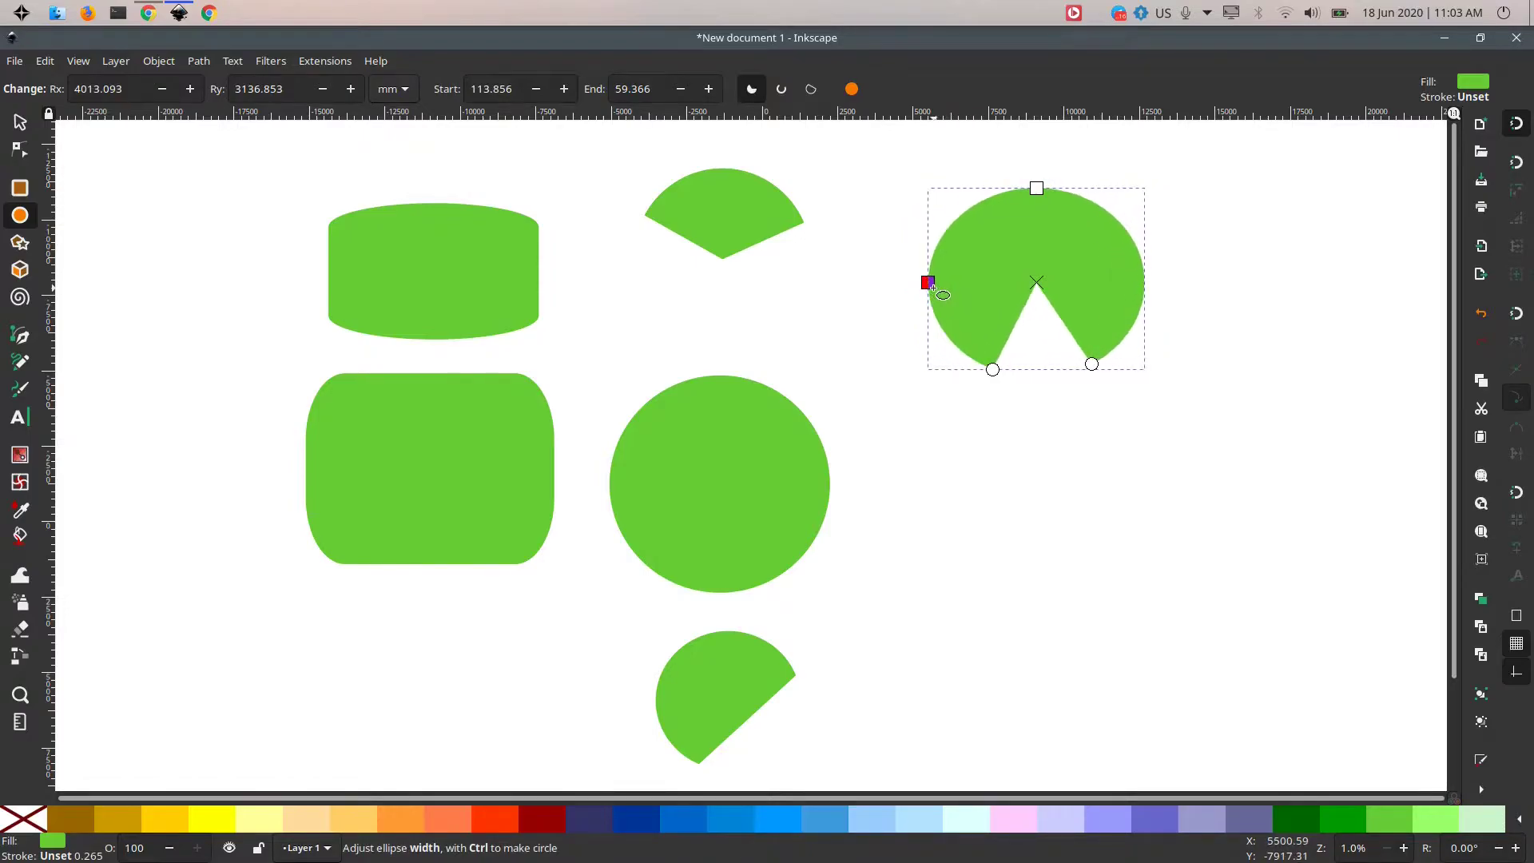
Fill the notched ellipse with dark red after trying light purple.
left_click(1026, 823)
left_click(1066, 824)
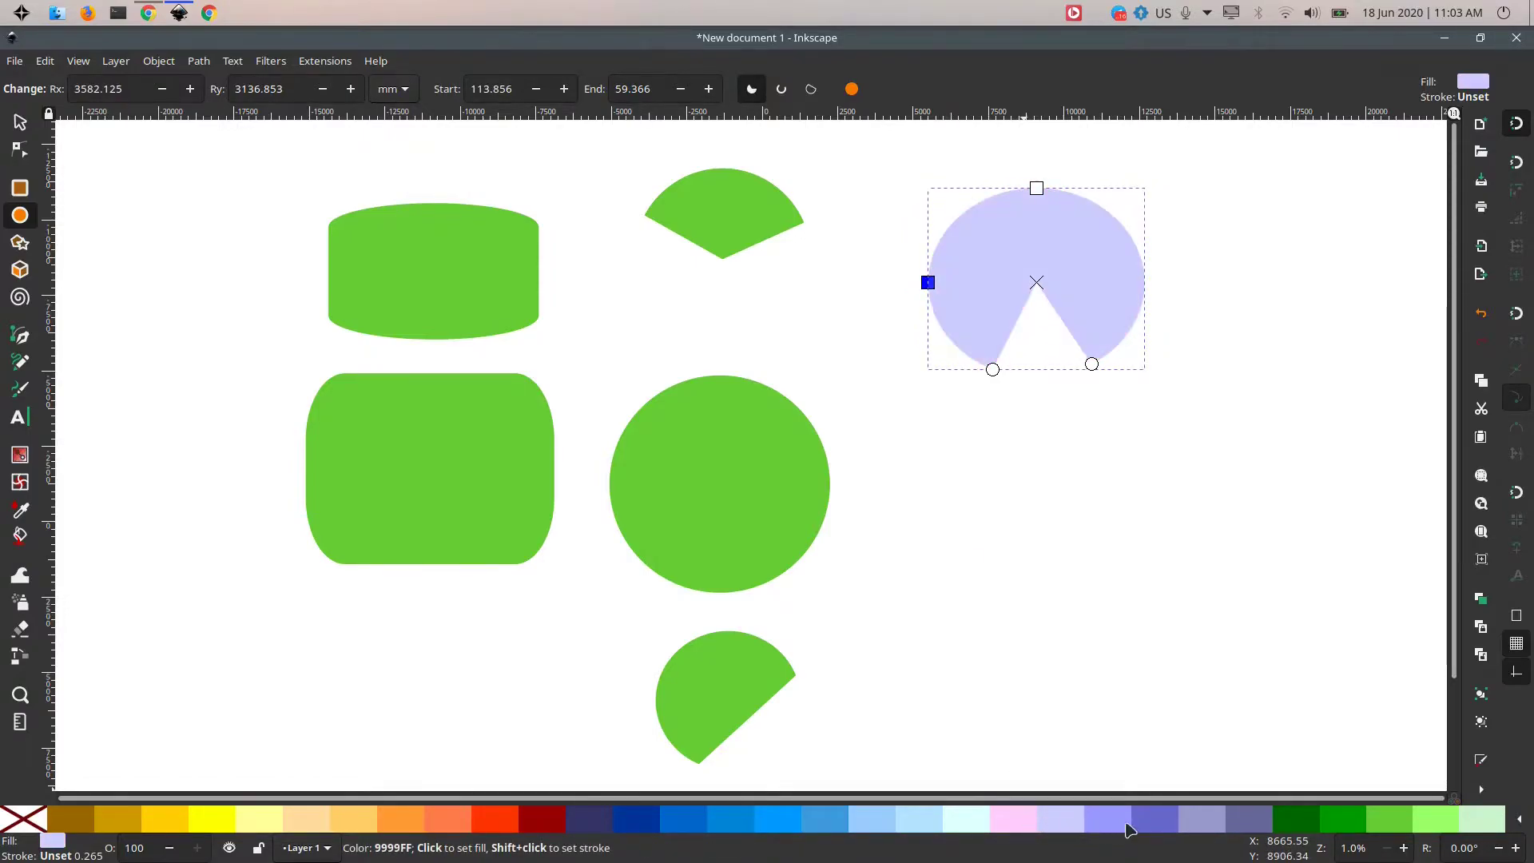
left_click(551, 831)
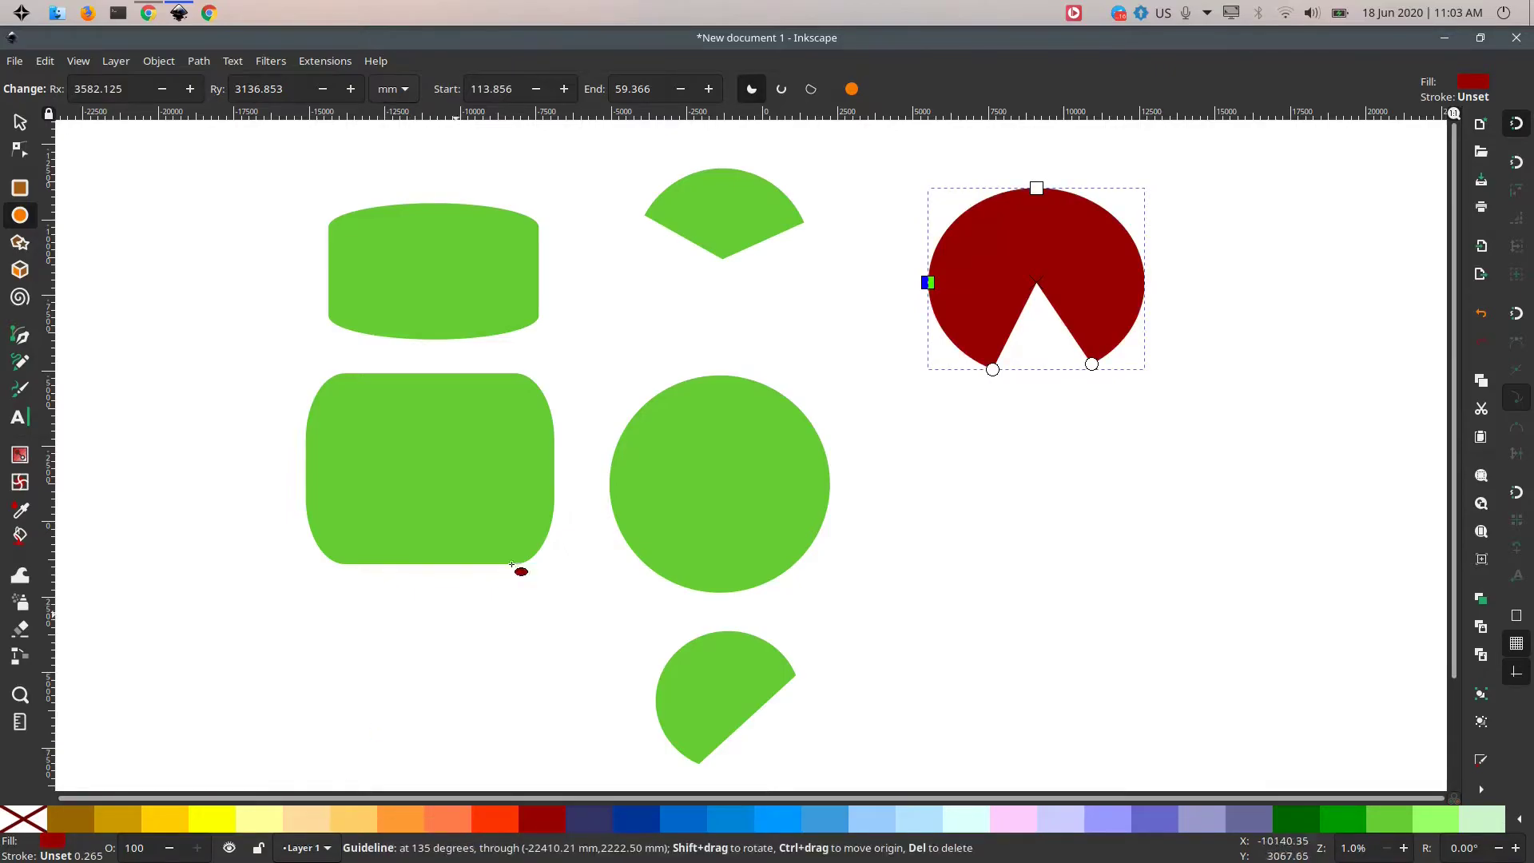
key("s")
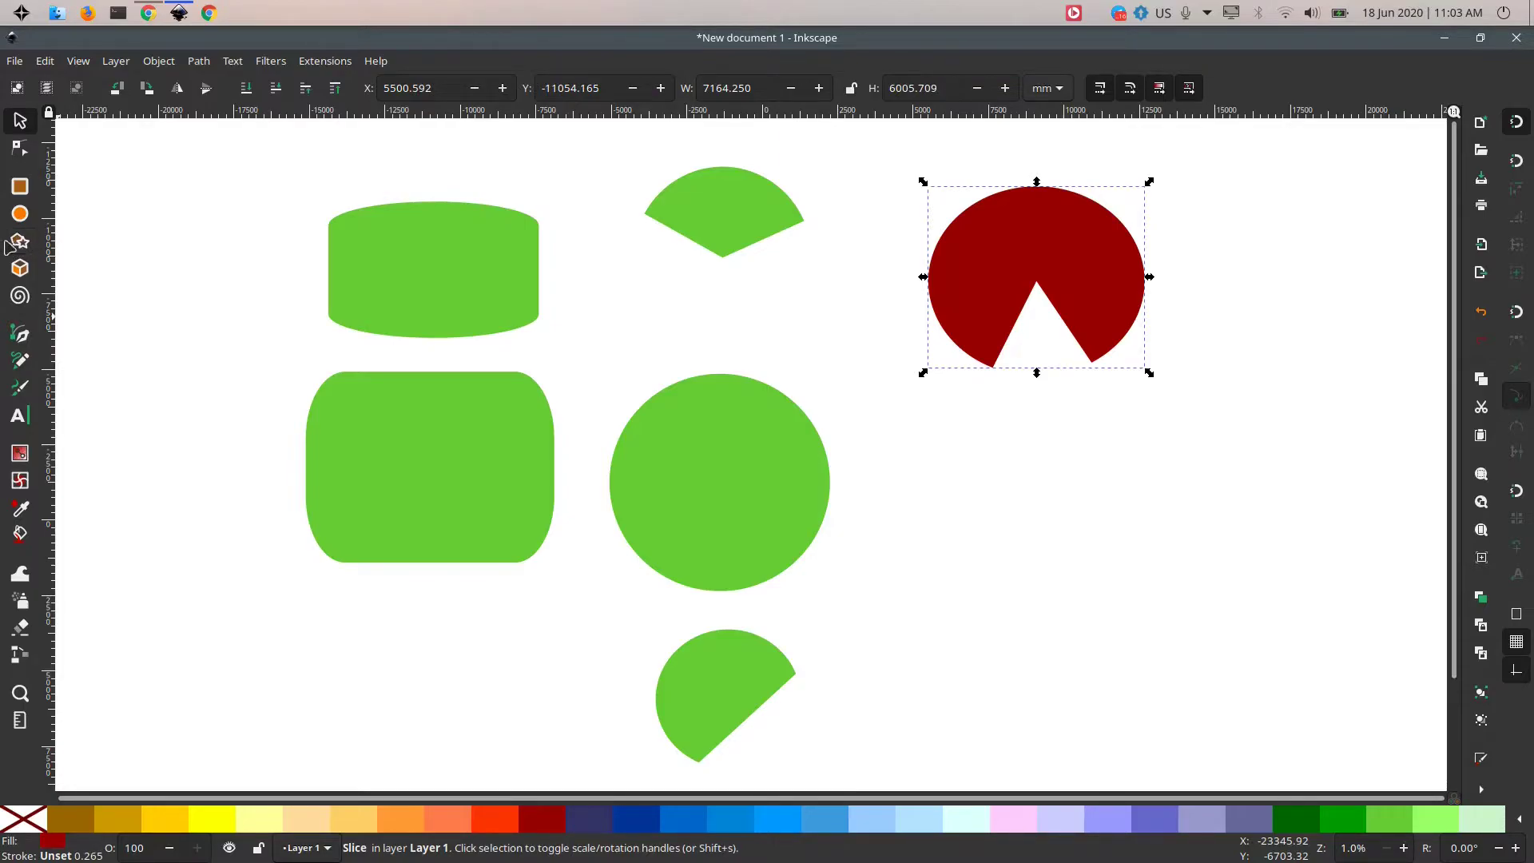
Draw a four-cornered star about 4808 mm across below the dark red slice, twisted into a pinwheel.
left_click(22, 242)
left_click_drag(972, 458, 1056, 484)
left_click(22, 121)
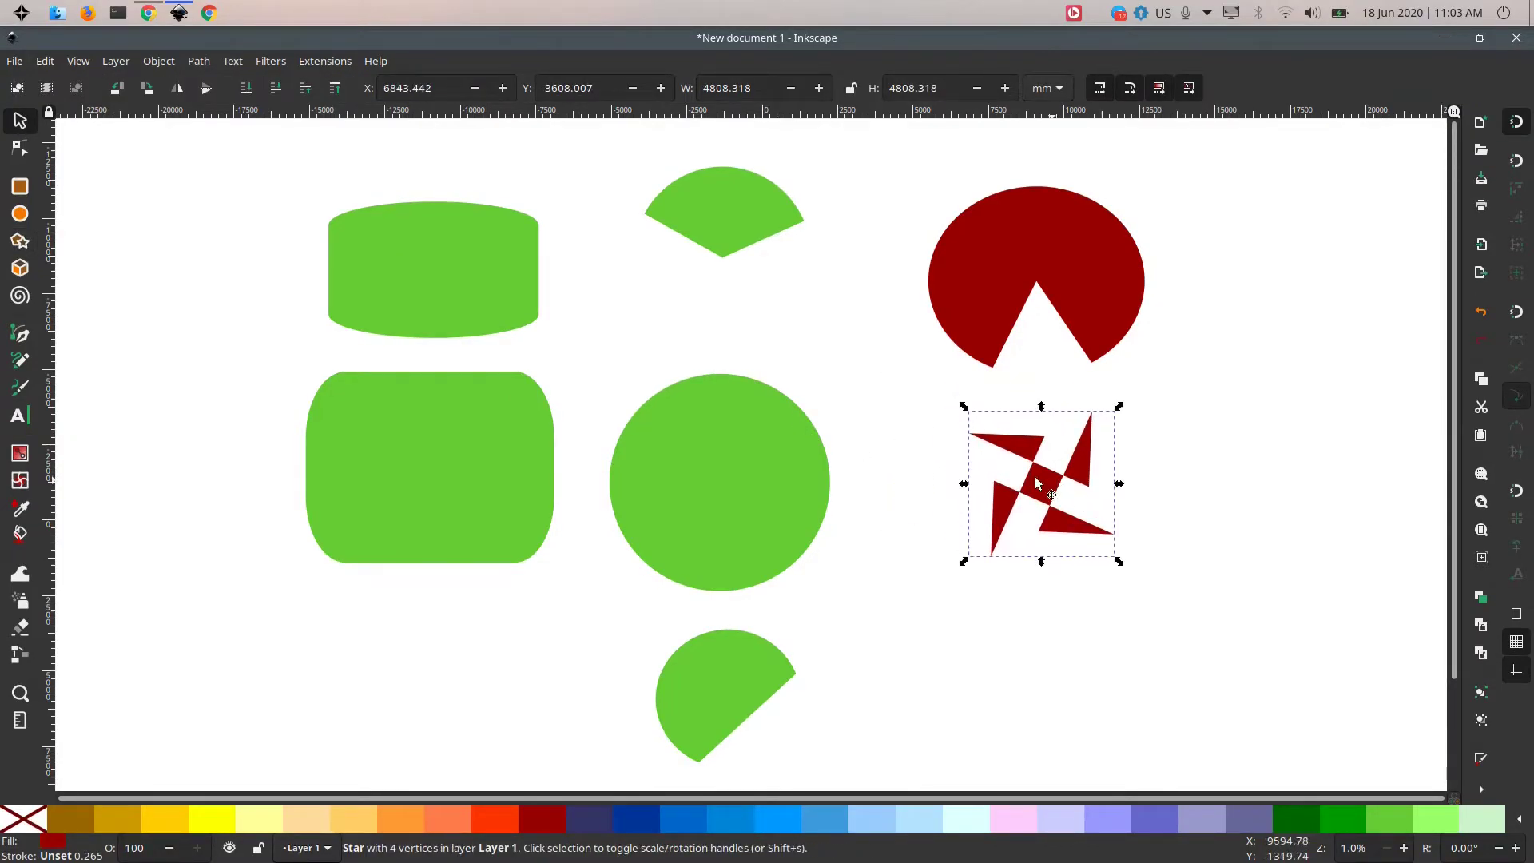
Draw a larger four-cornered star below the pinwheel and reshape it into an eight-pointed burst with a spoke ratio of about 0.775.
left_click(20, 241)
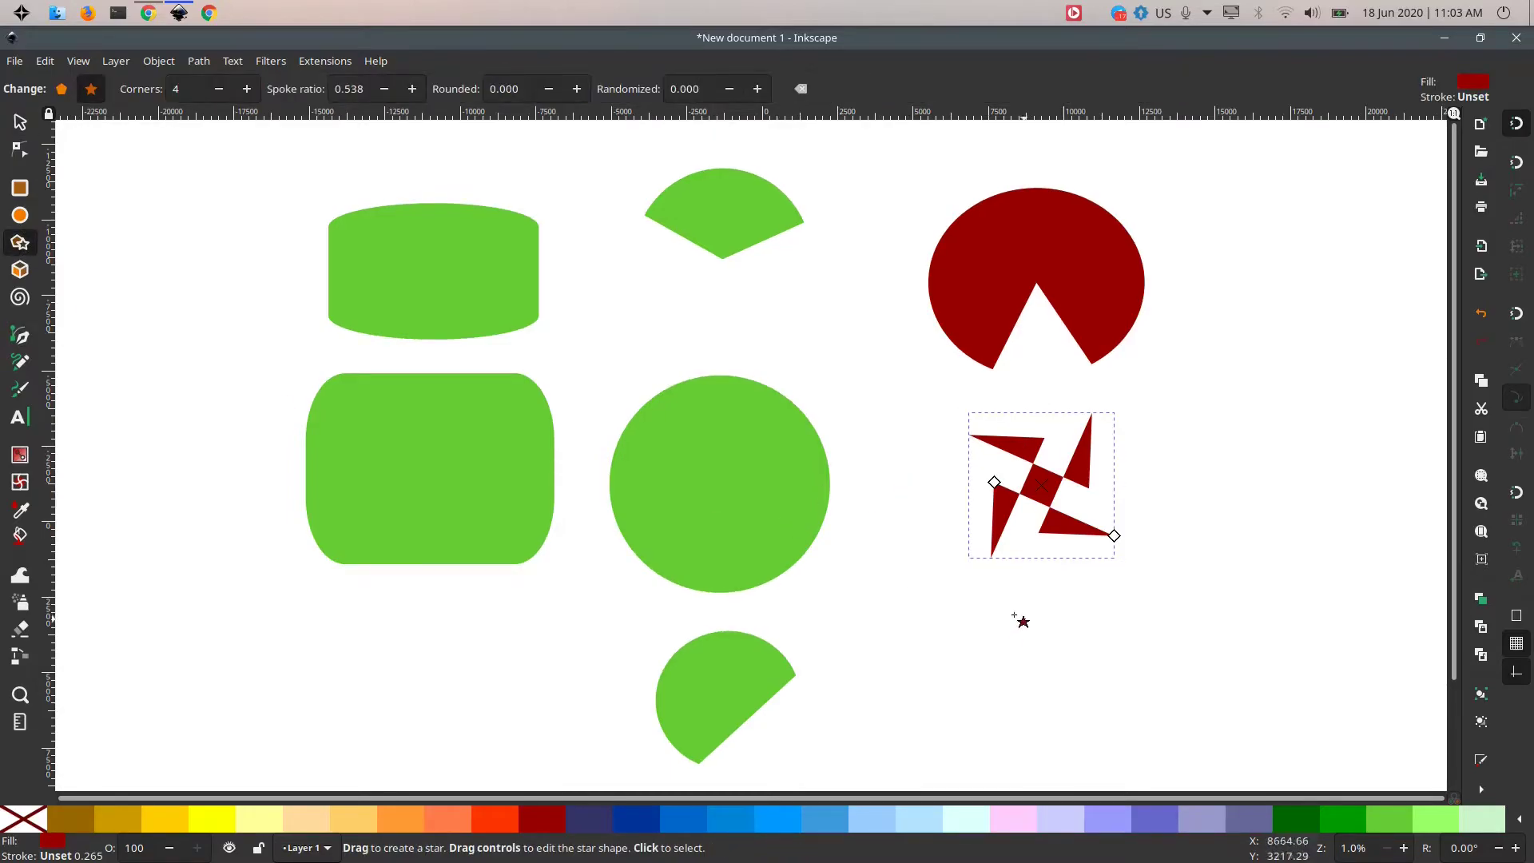
left_click_drag(984, 604, 1093, 709)
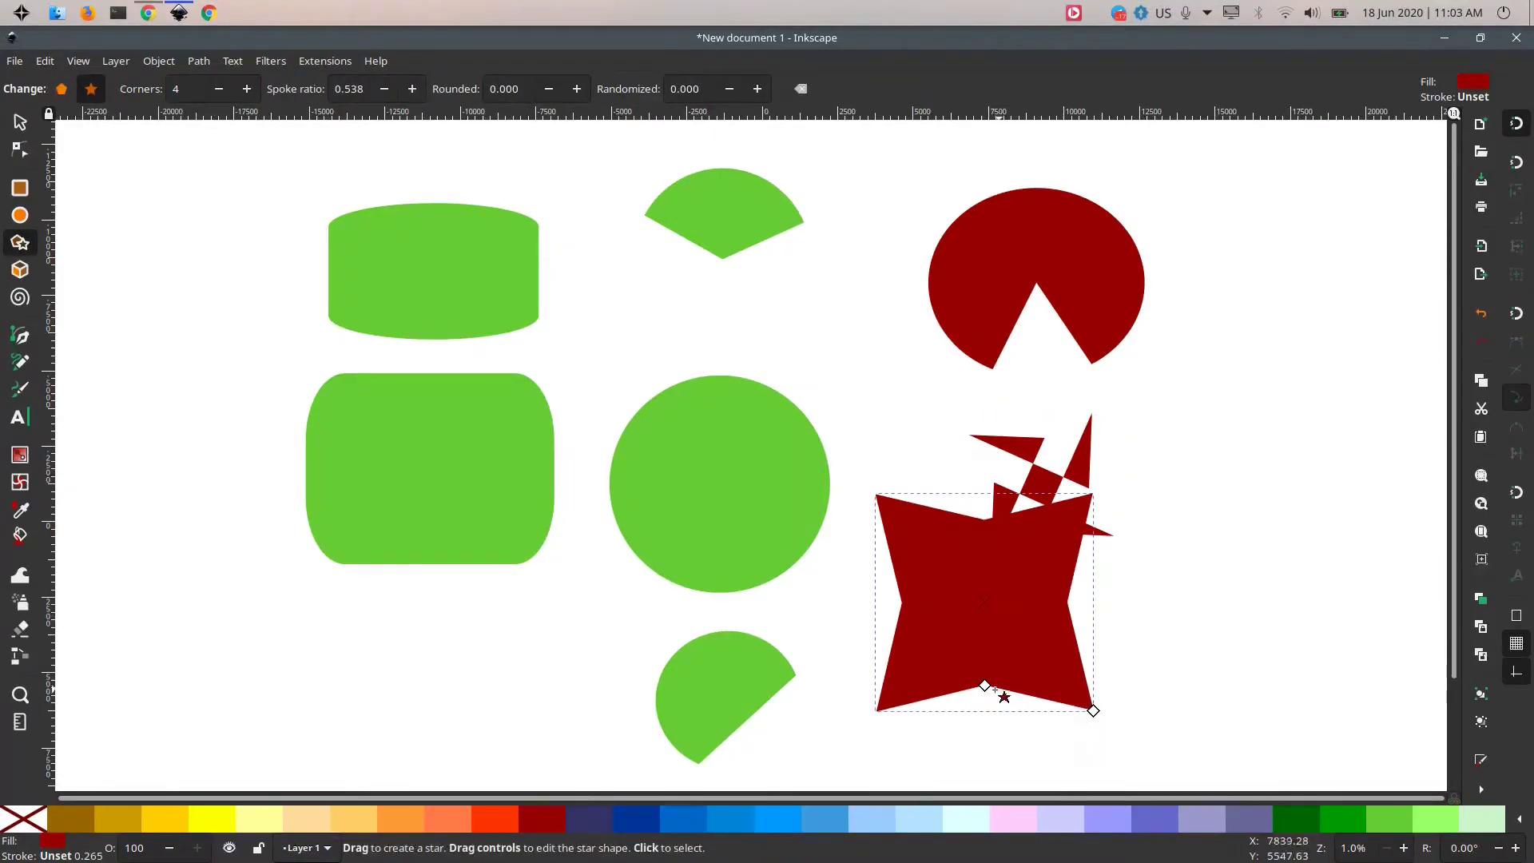
left_click_drag(986, 687, 985, 484)
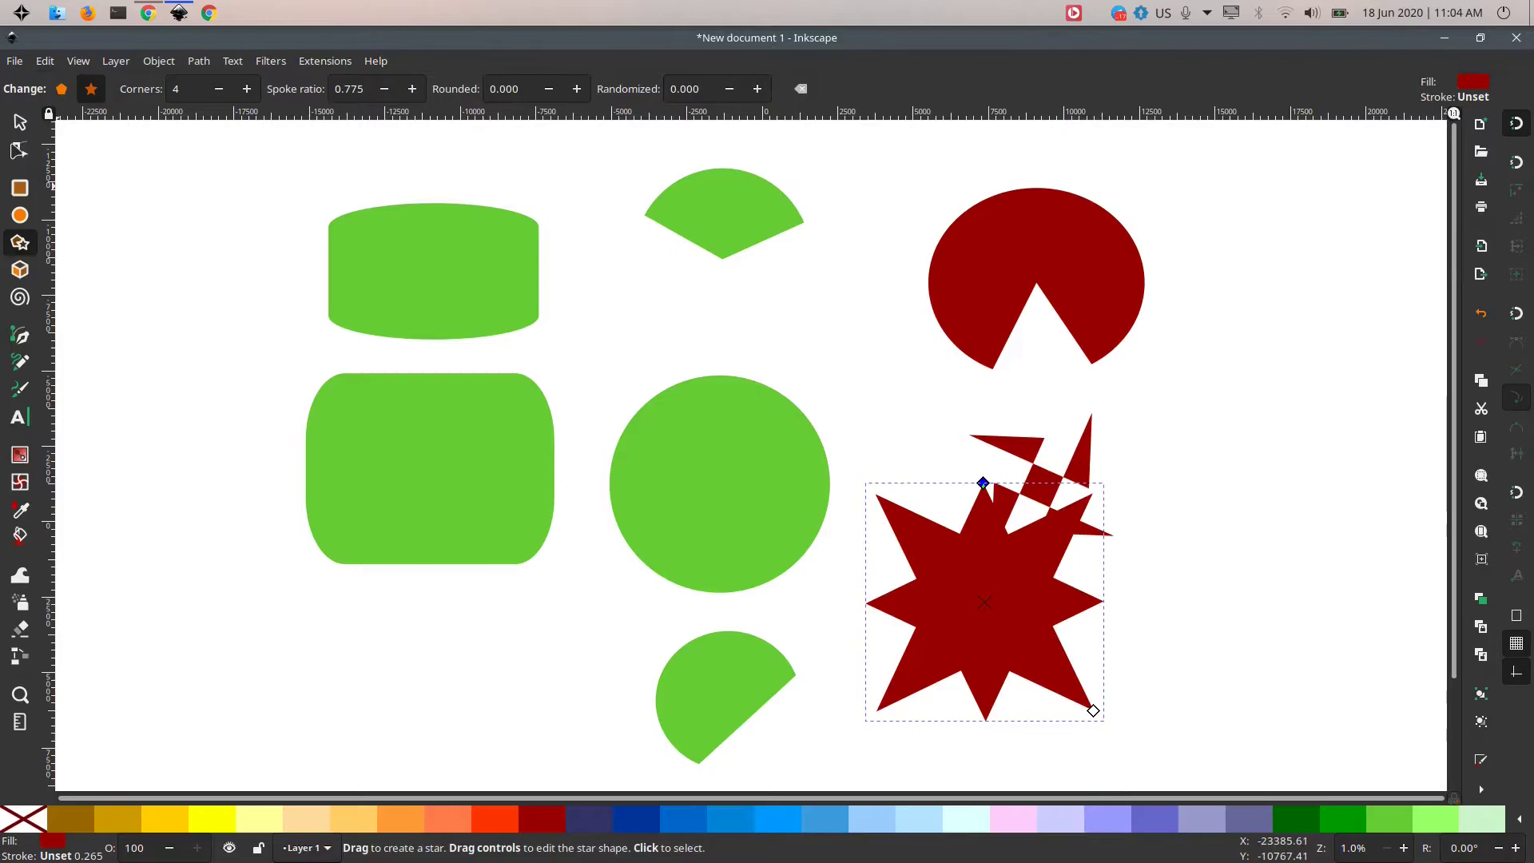
key("ctrl")
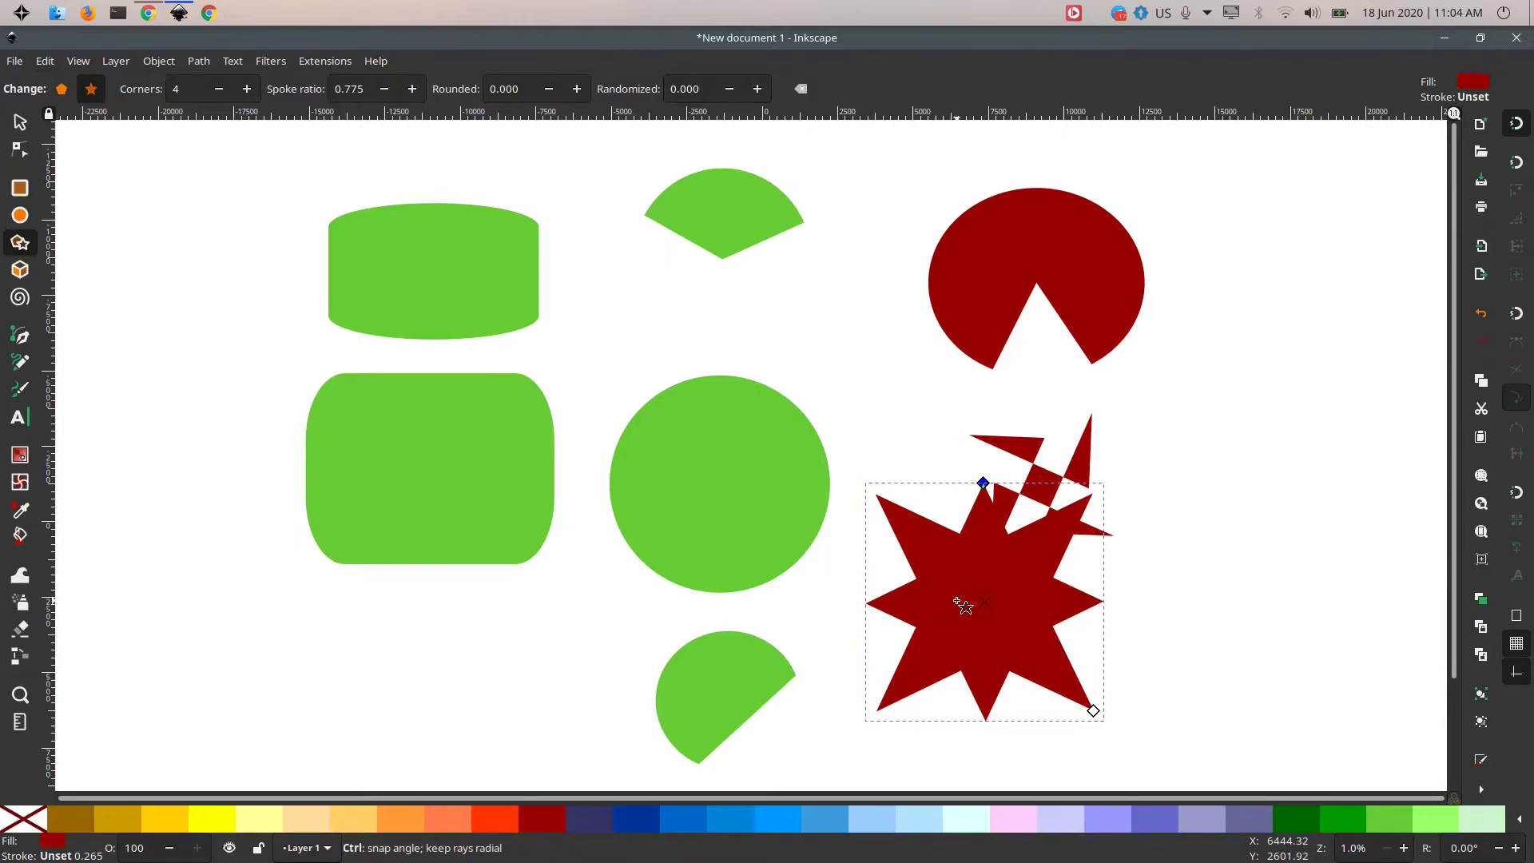
left_click_drag(970, 597, 990, 660)
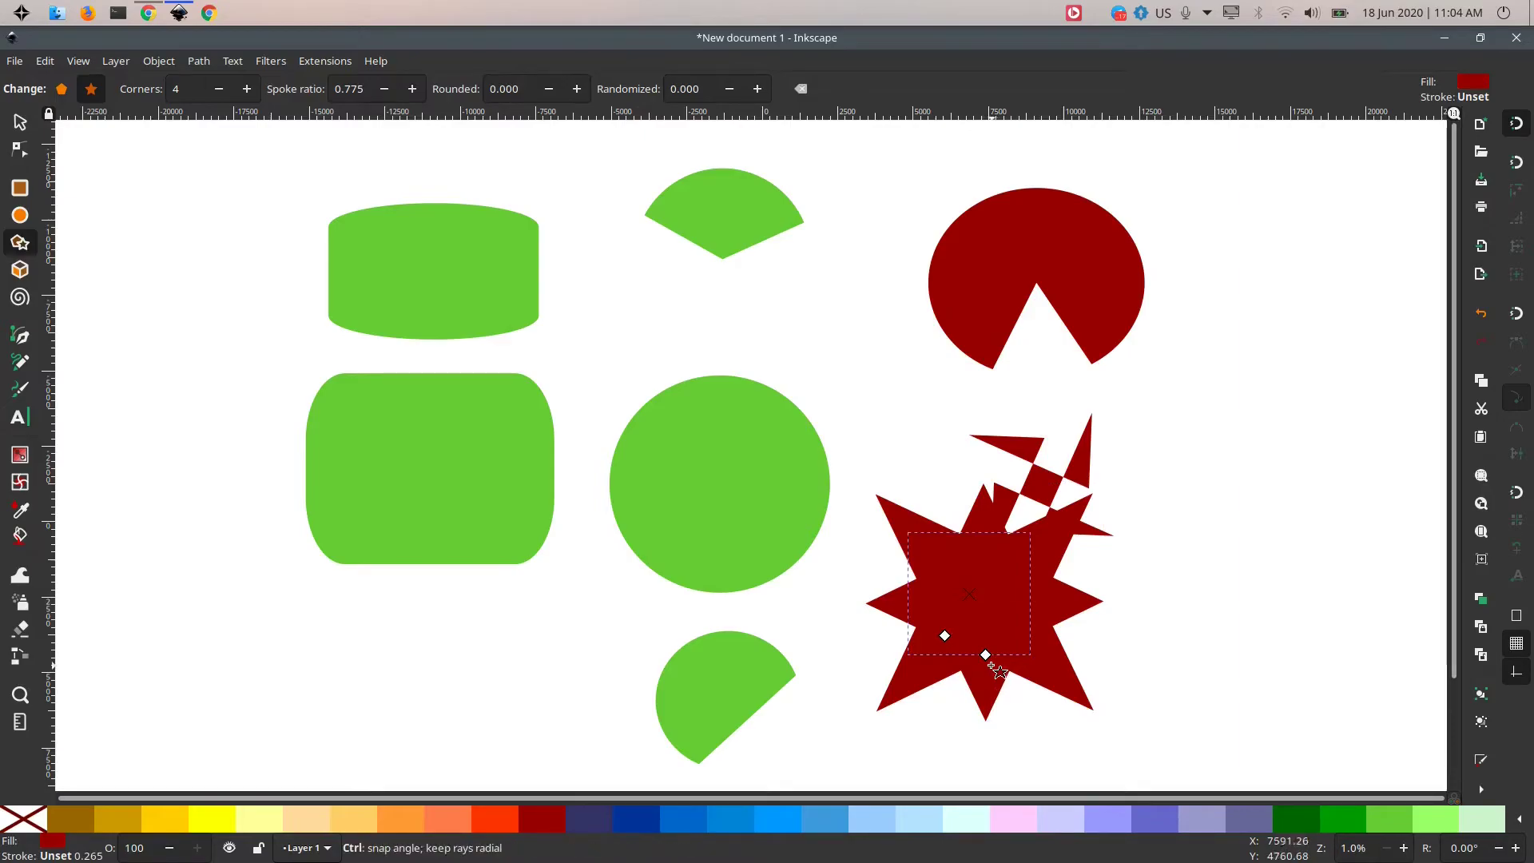
key("Escape")
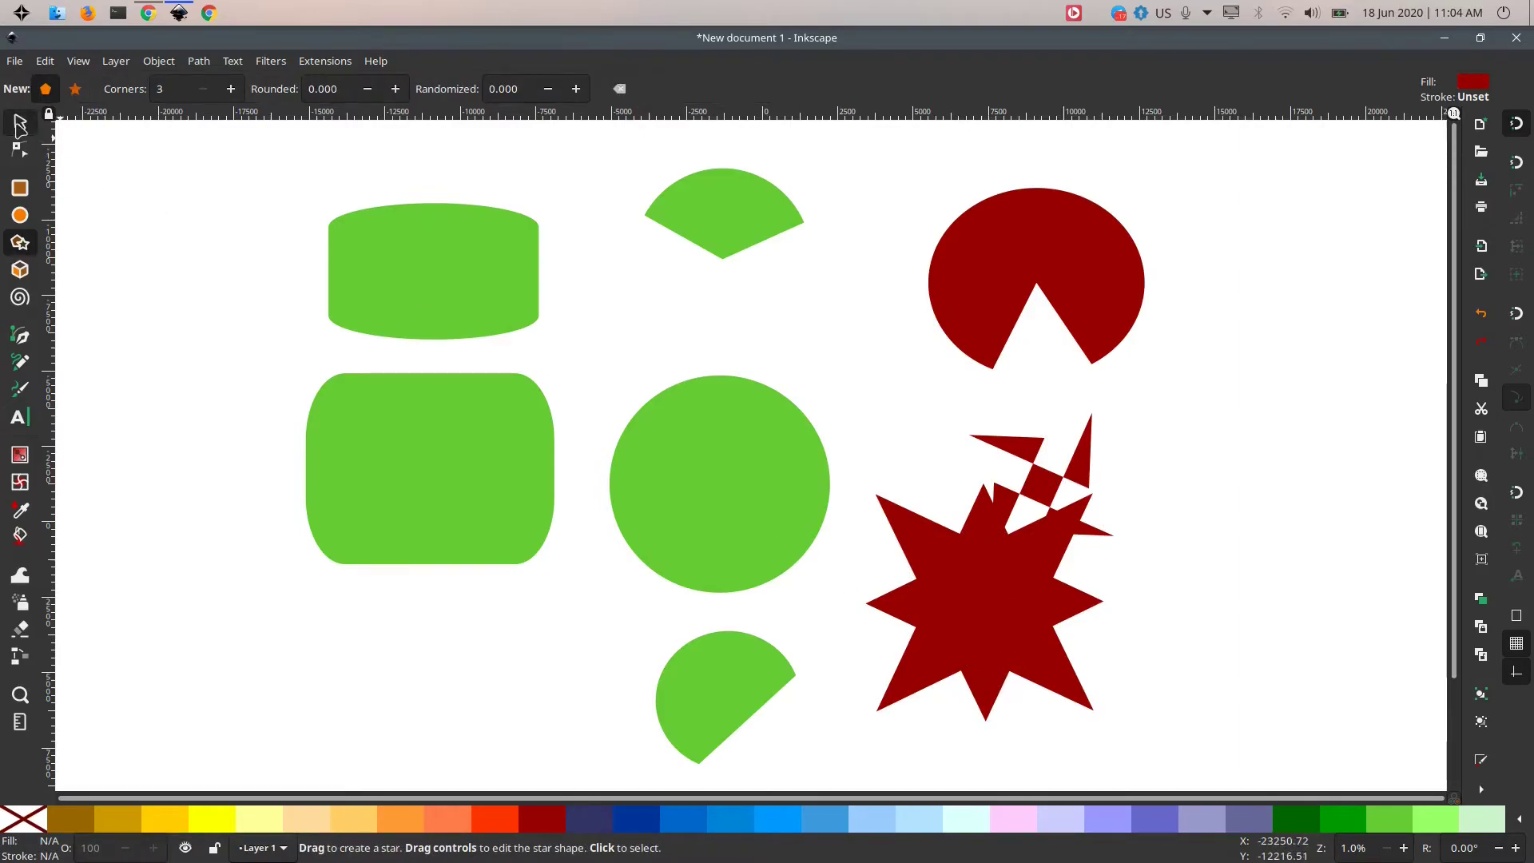
Move the eight-pointed star clear below the pinwheel and scale it down to about 5782 by 5298 mm.
key("s")
left_click_drag(989, 608, 1061, 678)
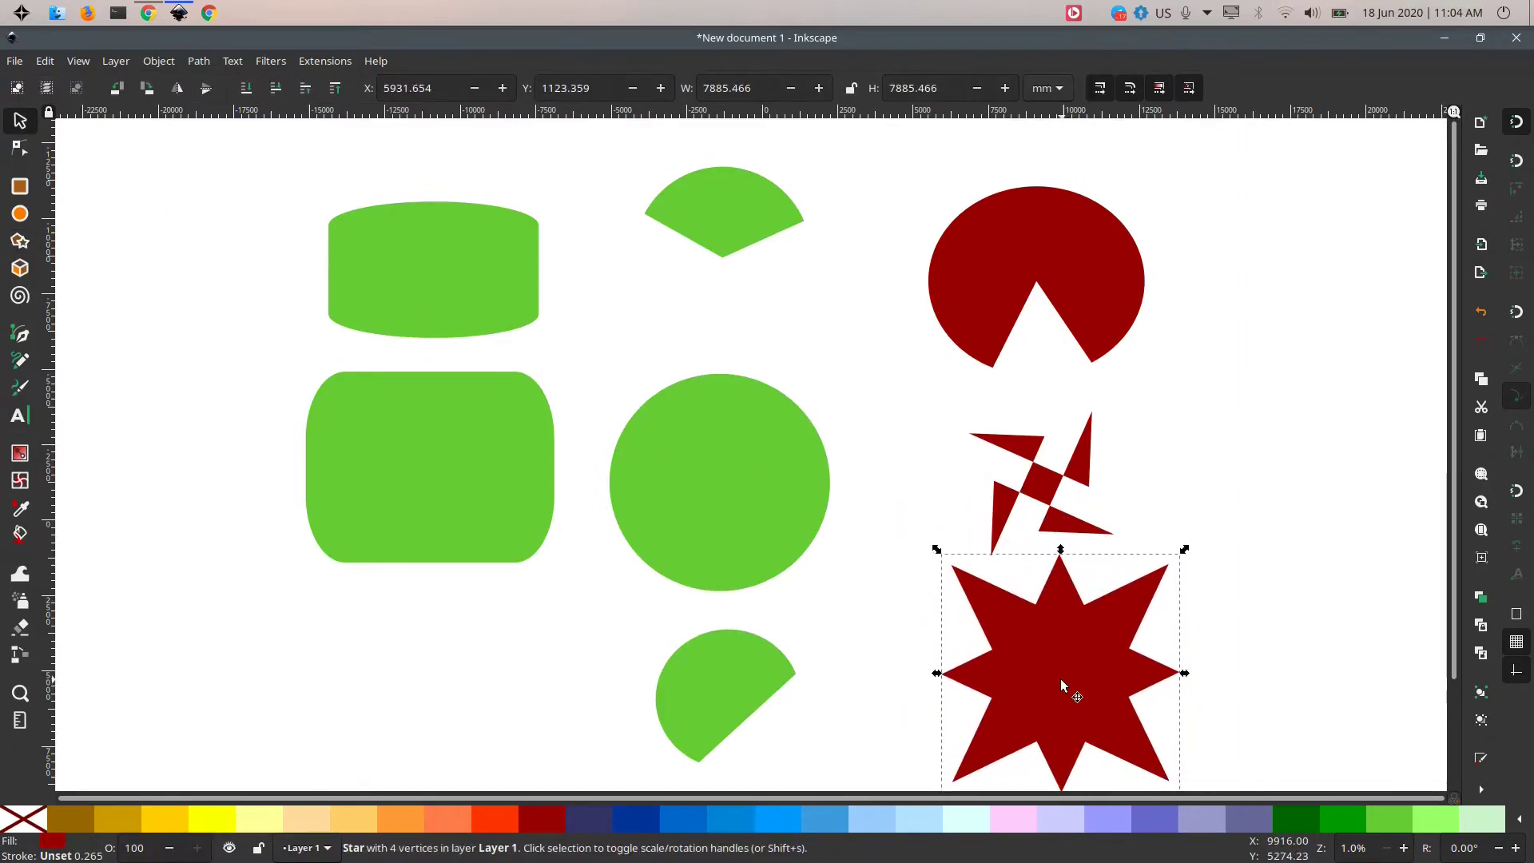
left_click_drag(1185, 550, 1123, 627)
left_click_drag(1032, 685, 1023, 636)
Fill the eight-pointed star with bright blue and nudge it slightly left beneath the pinwheel.
left_click(763, 823)
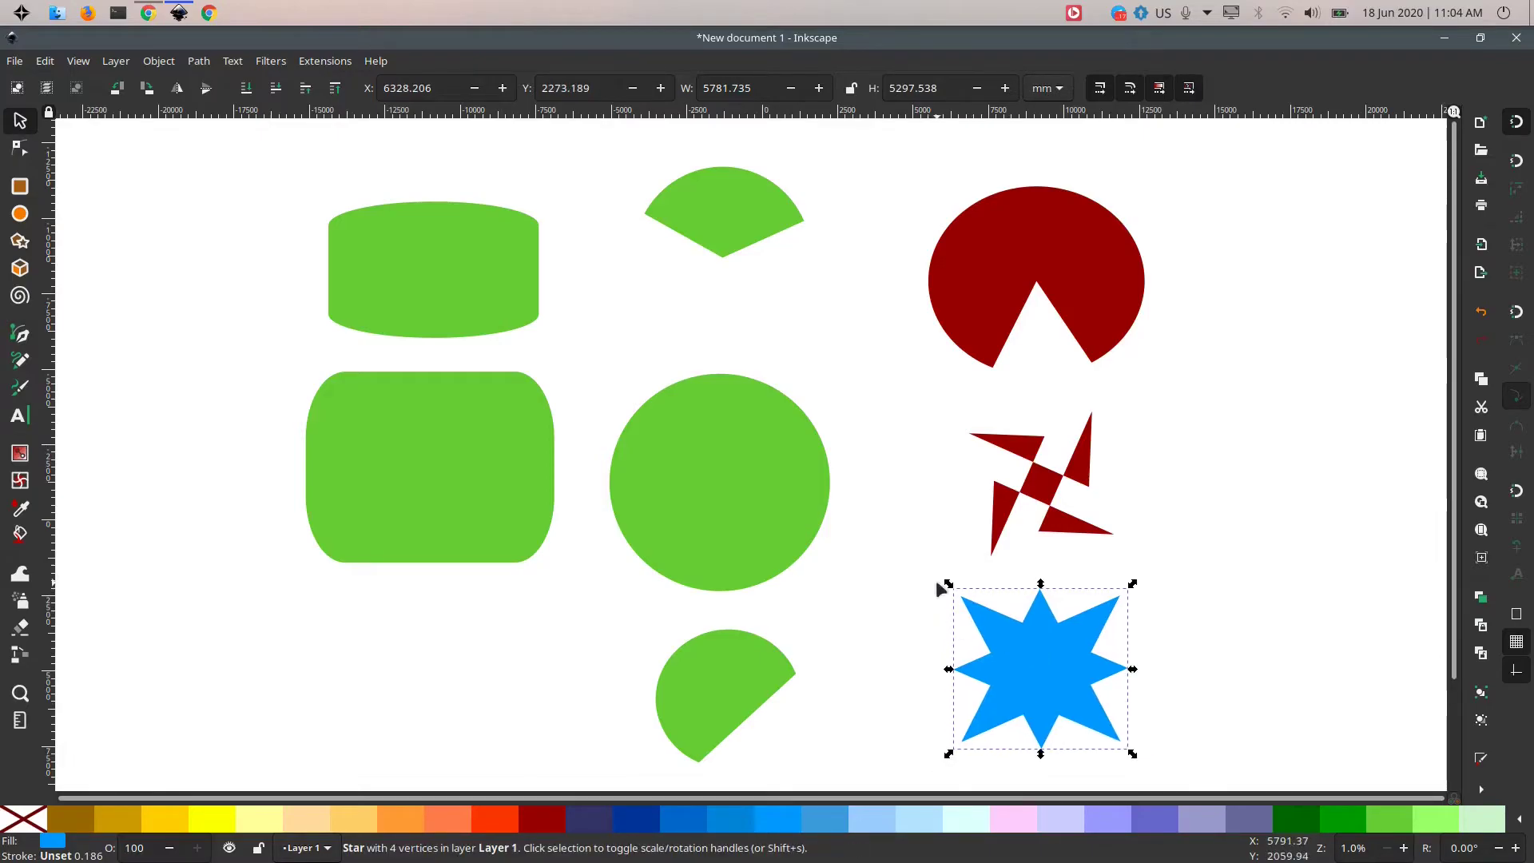
left_click(943, 761)
mouse_move(969, 735)
left_mouse_down()
mouse_move(954, 724)
mouse_move(978, 751)
left_mouse_up()
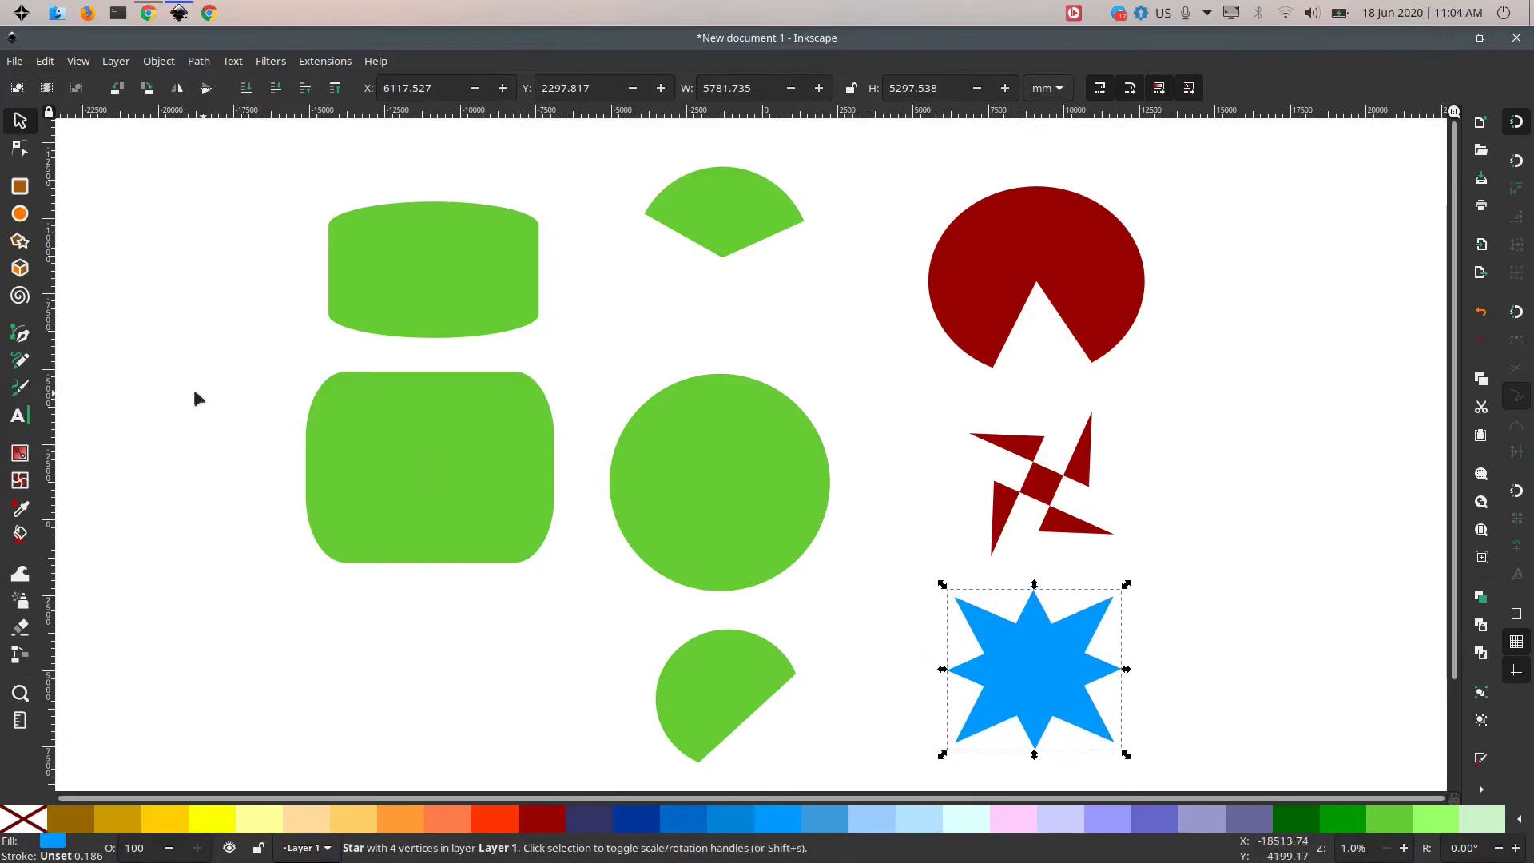
Draw a four-cornered star beside the dark red slice, reshape it into a crossed square about 4968 mm wide and move it clear of the slice.
left_click(20, 242)
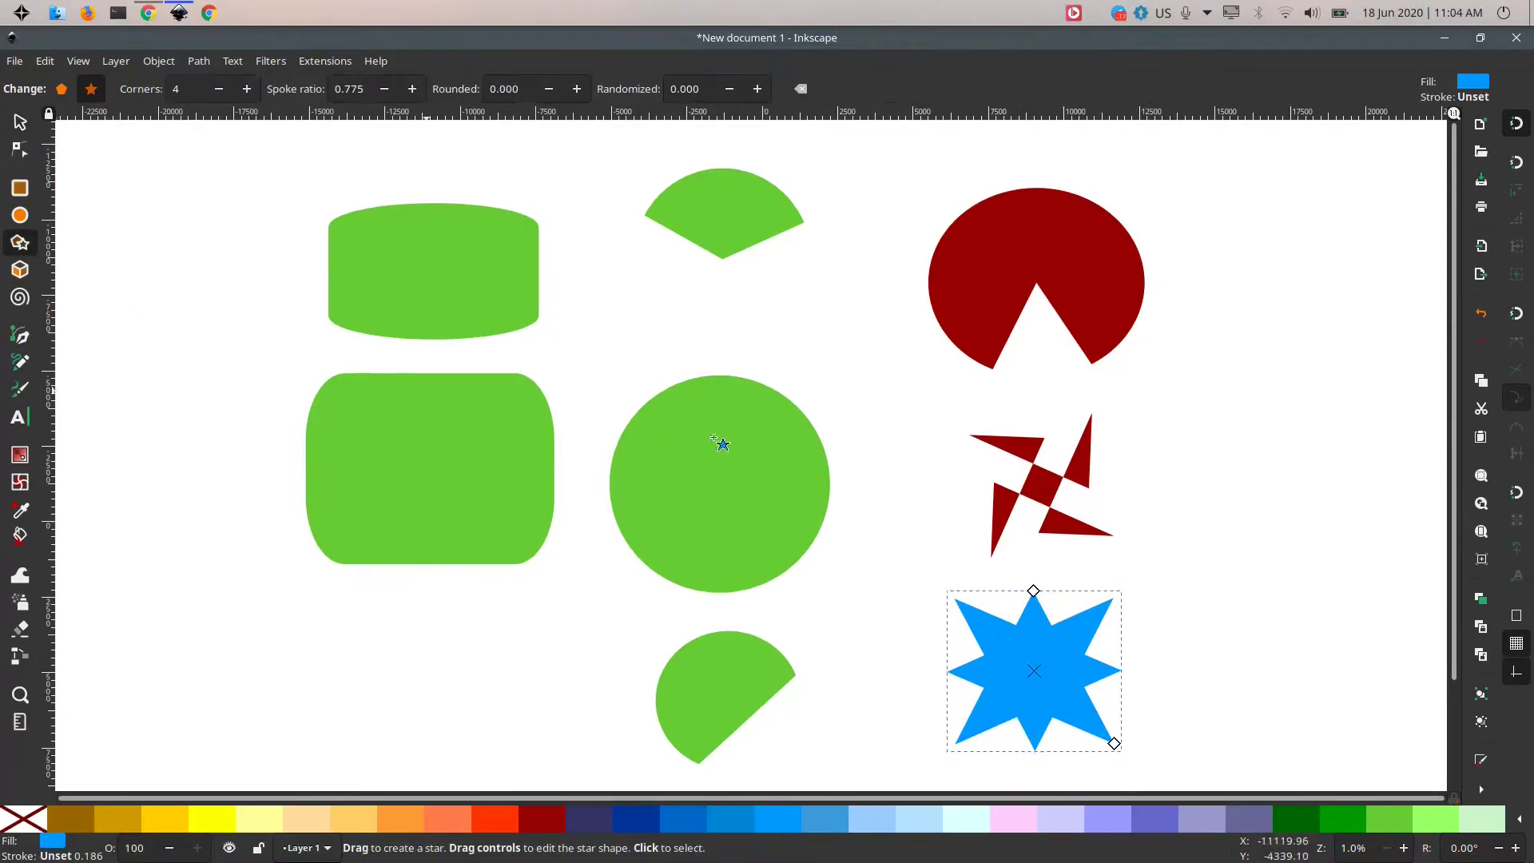
left_click_drag(1237, 244, 1173, 183)
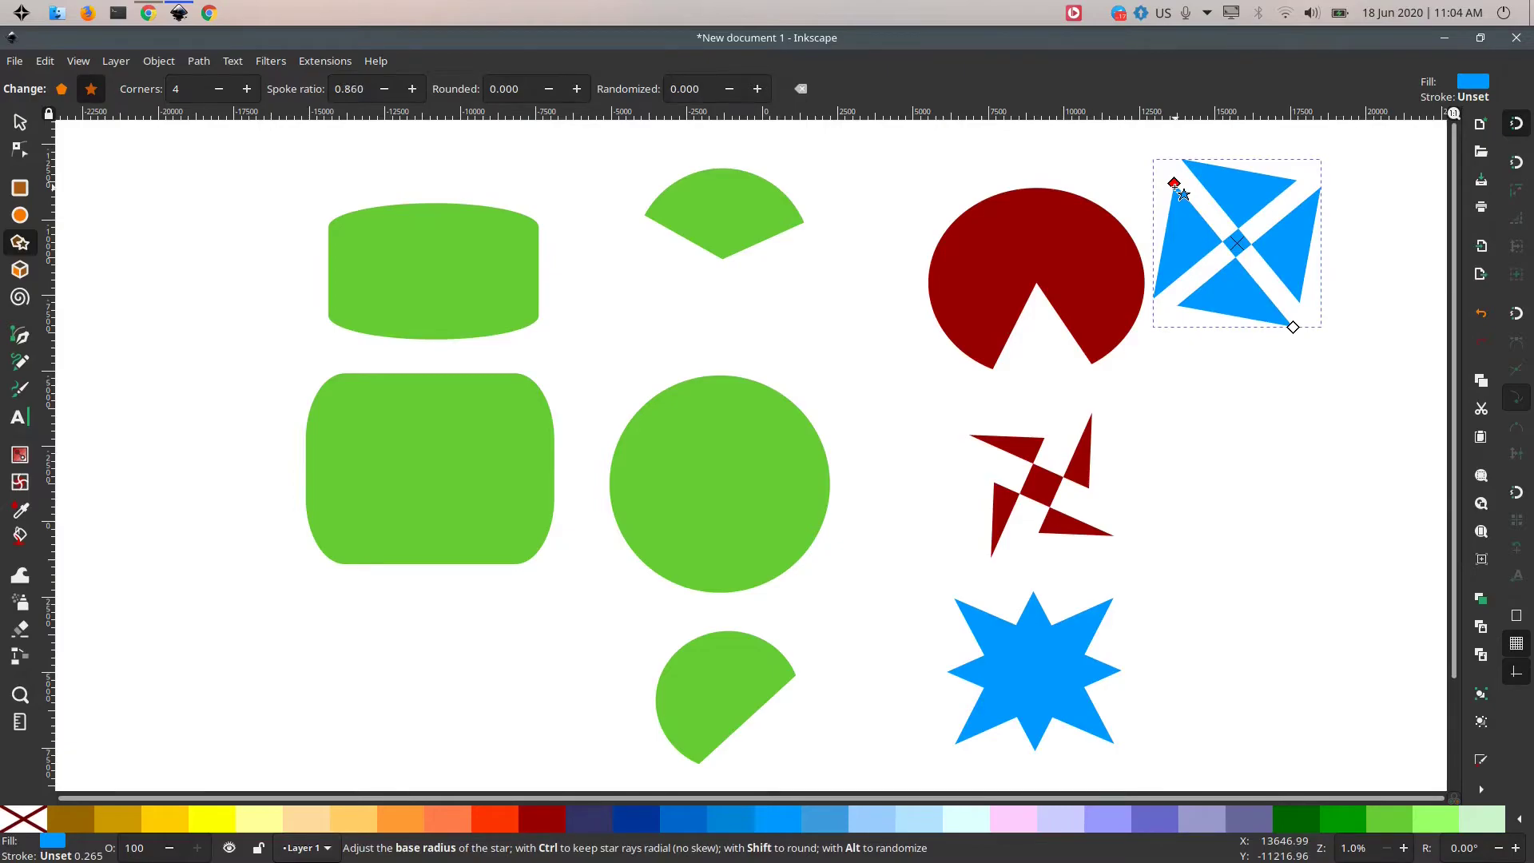
mouse_move(1292, 326)
left_mouse_down()
mouse_move(1308, 376)
mouse_move(1277, 290)
mouse_move(1288, 317)
left_mouse_up()
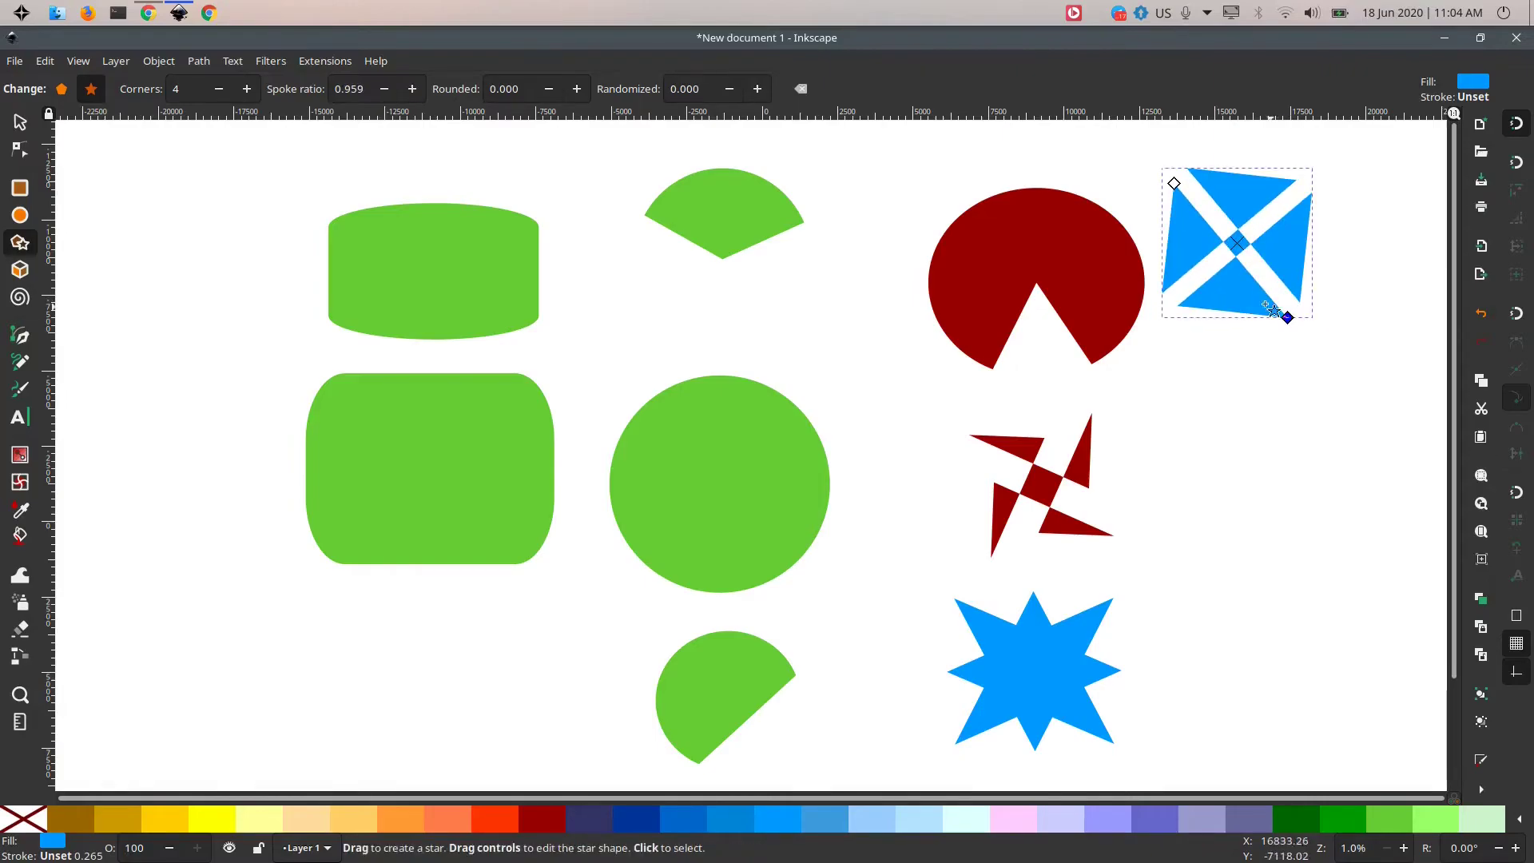
left_click(13, 125)
left_click_drag(1234, 294, 1292, 326)
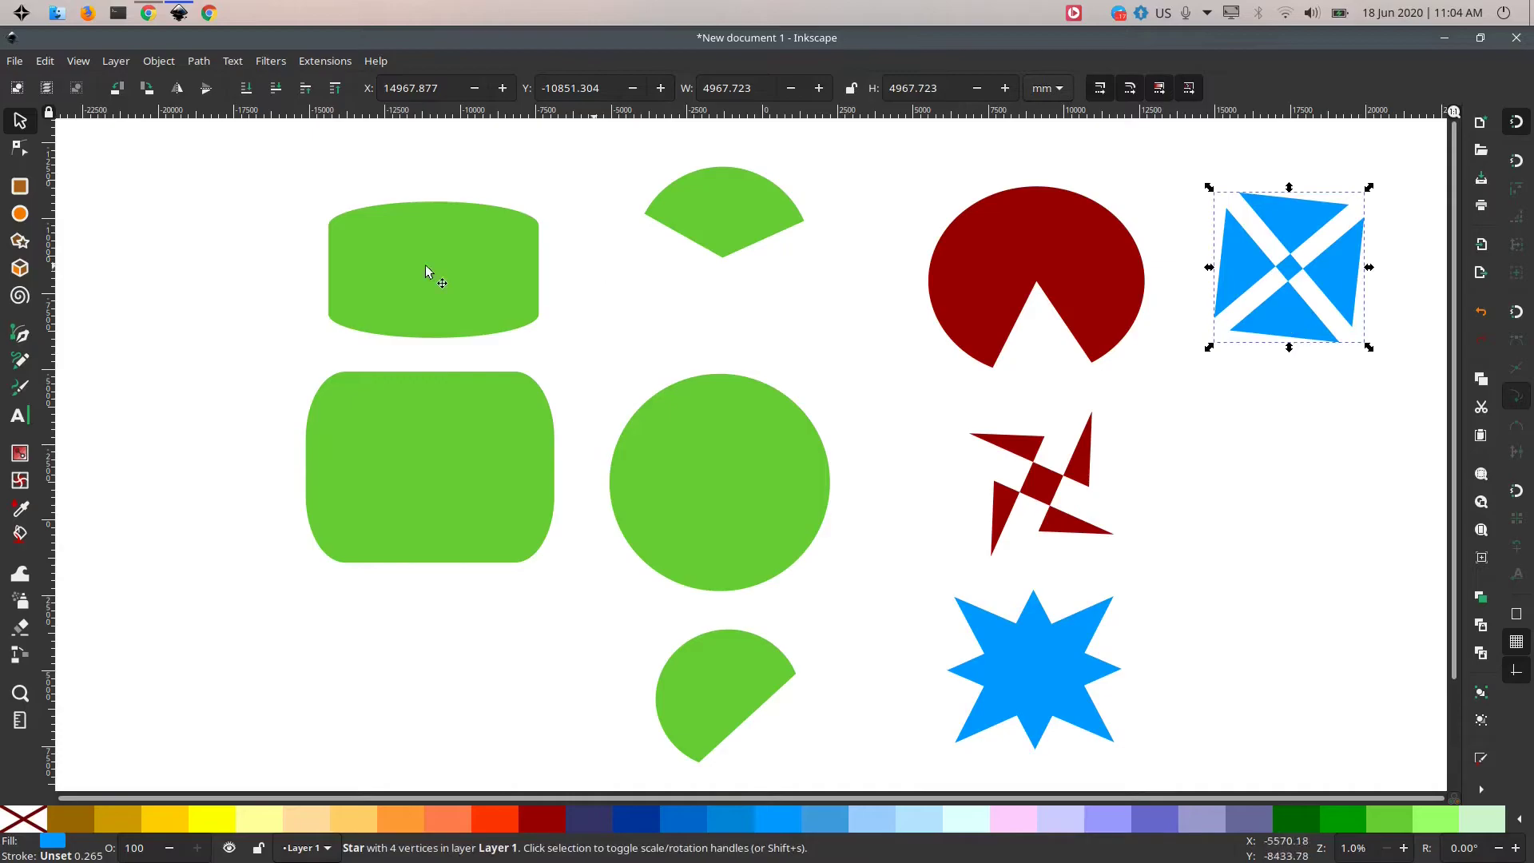
Draw a four-cornered star shaped like an octagon, about 5752 mm wide, and place it below the blue crossed square.
left_click(17, 243)
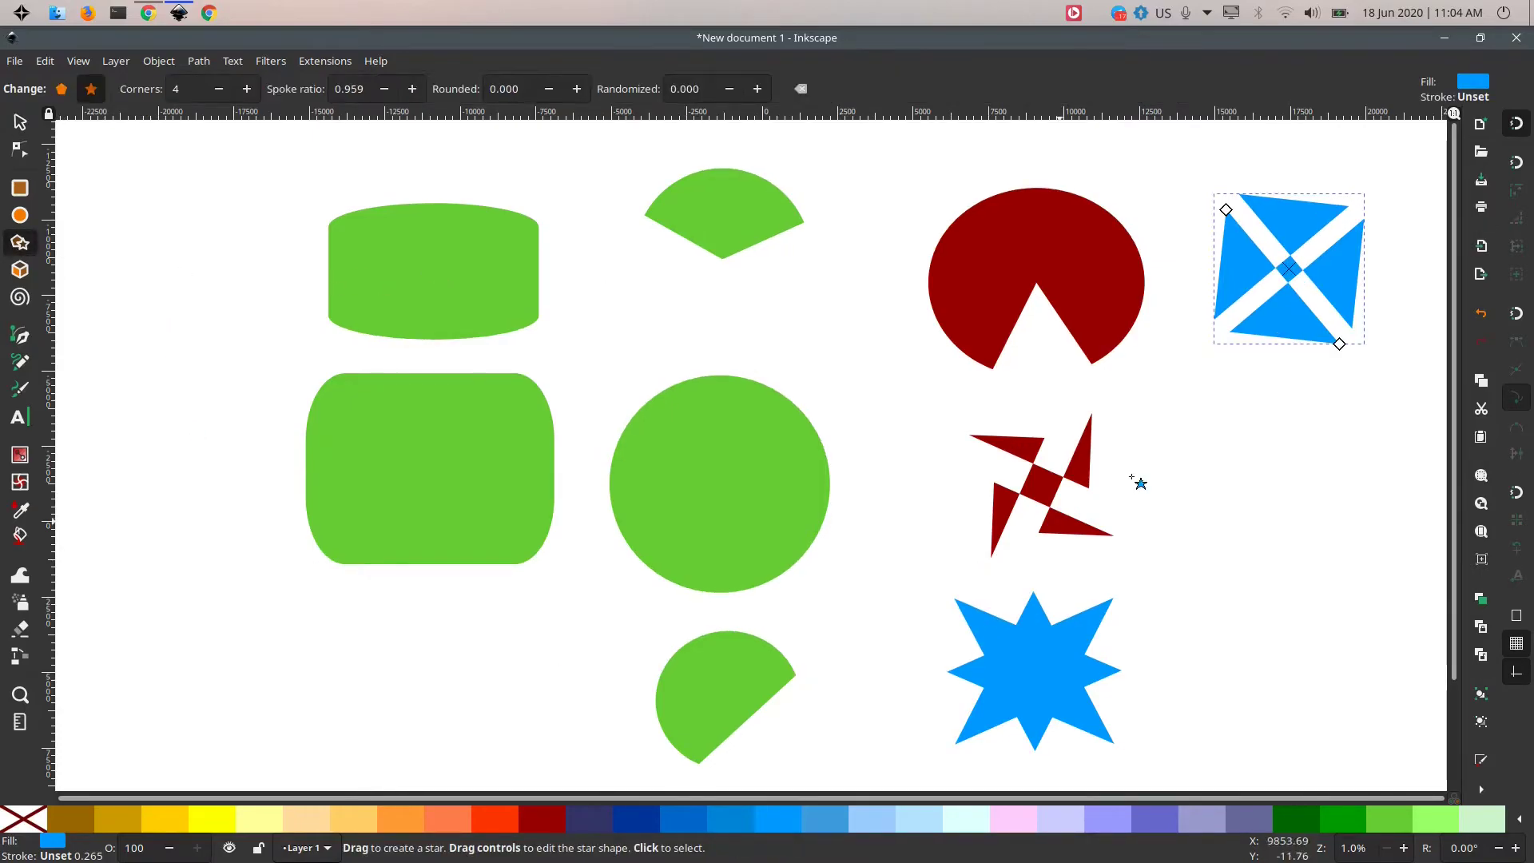
left_click_drag(1229, 405, 1289, 472)
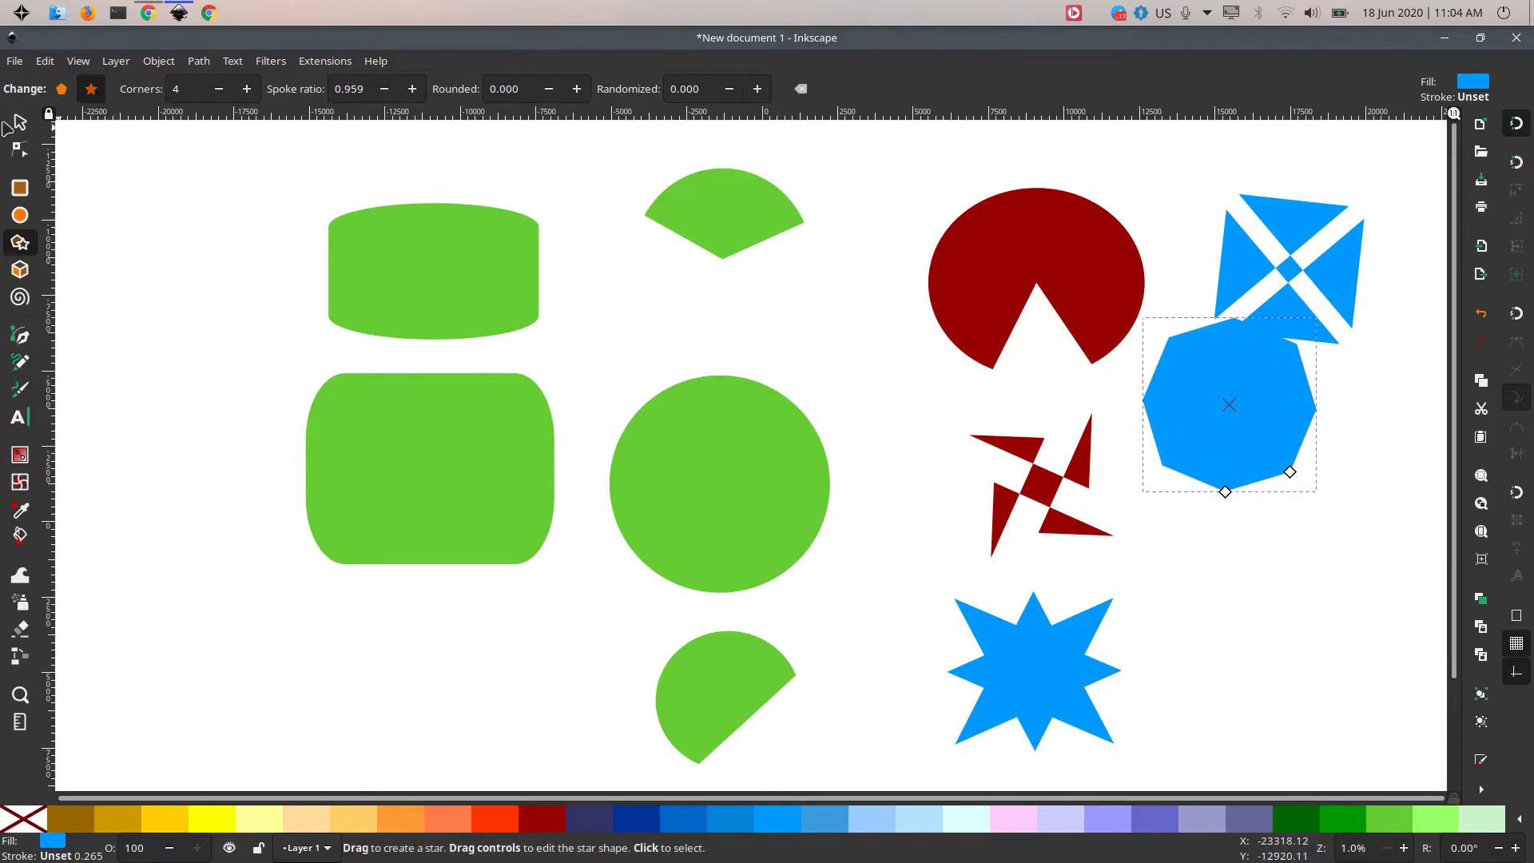
left_click(20, 123)
left_click_drag(1176, 419, 1236, 482)
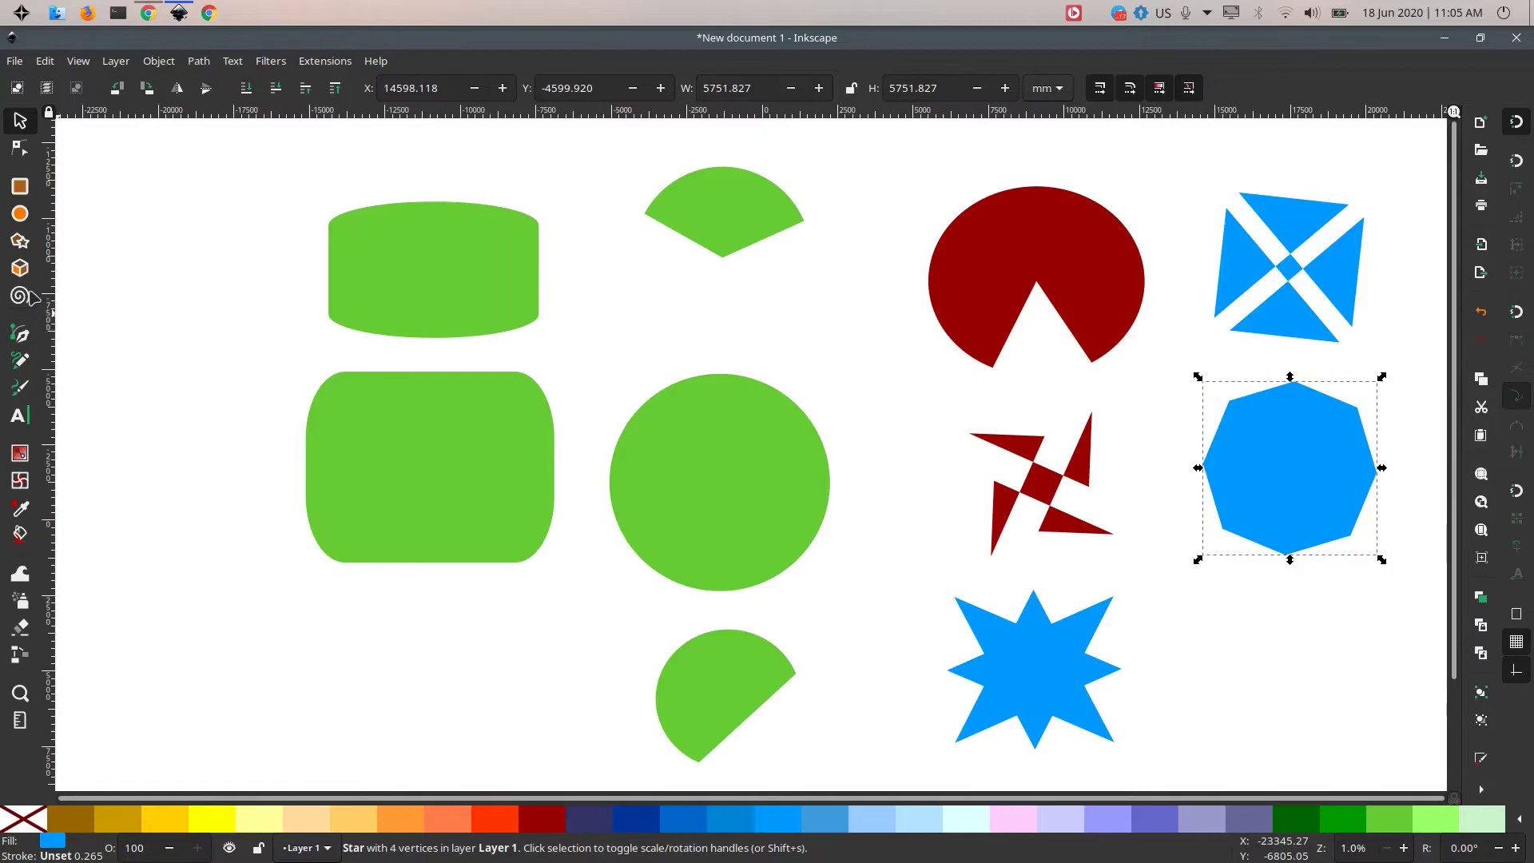
Draw a smaller star with a spoke ratio of 0.959 below the blue octagon and set its corners to 16.
double_click(24, 244)
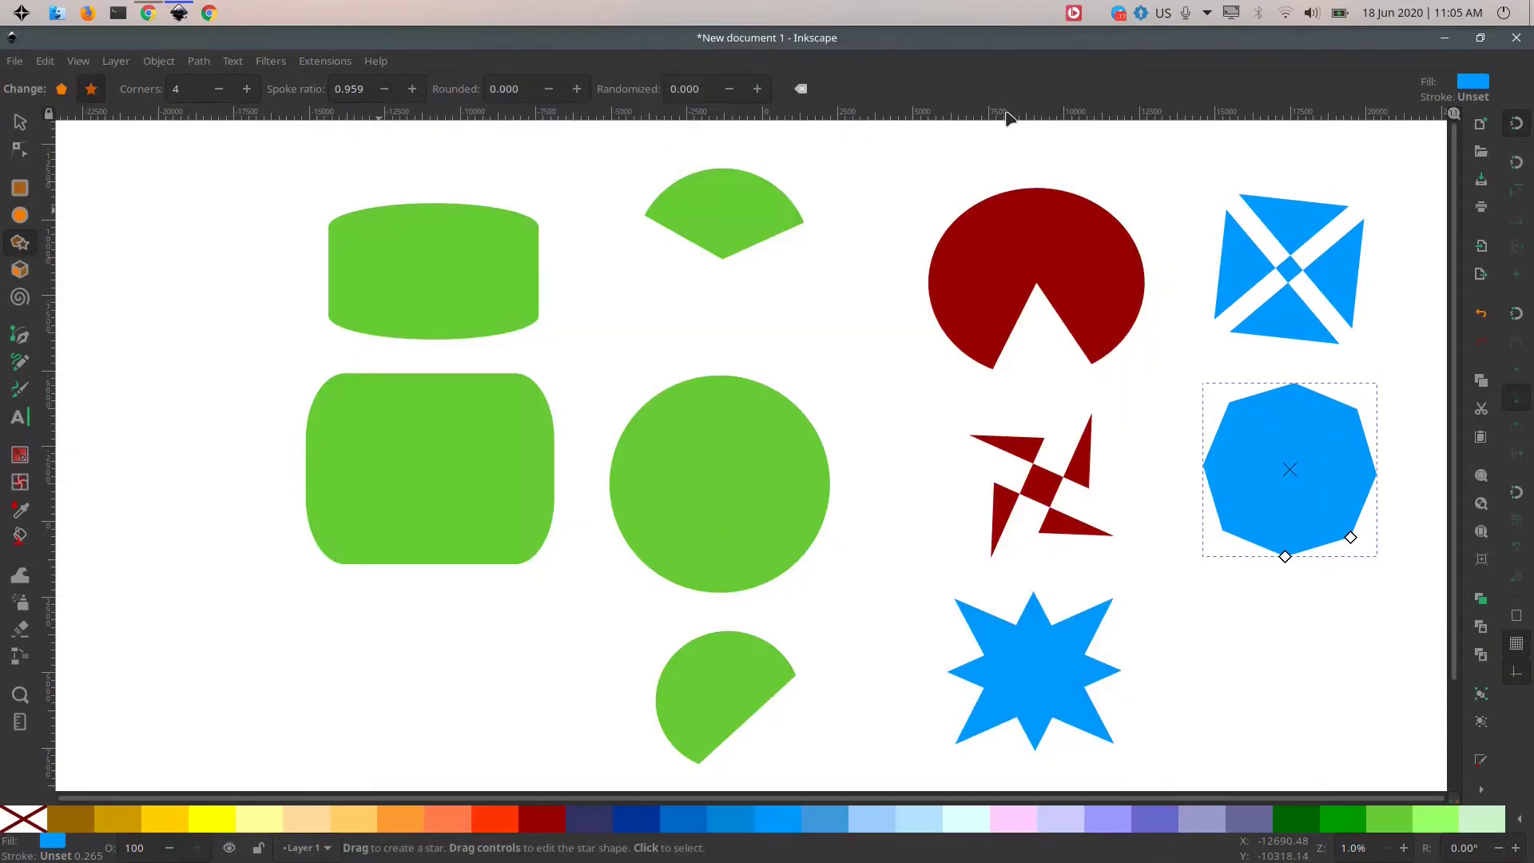
left_click(1119, 93)
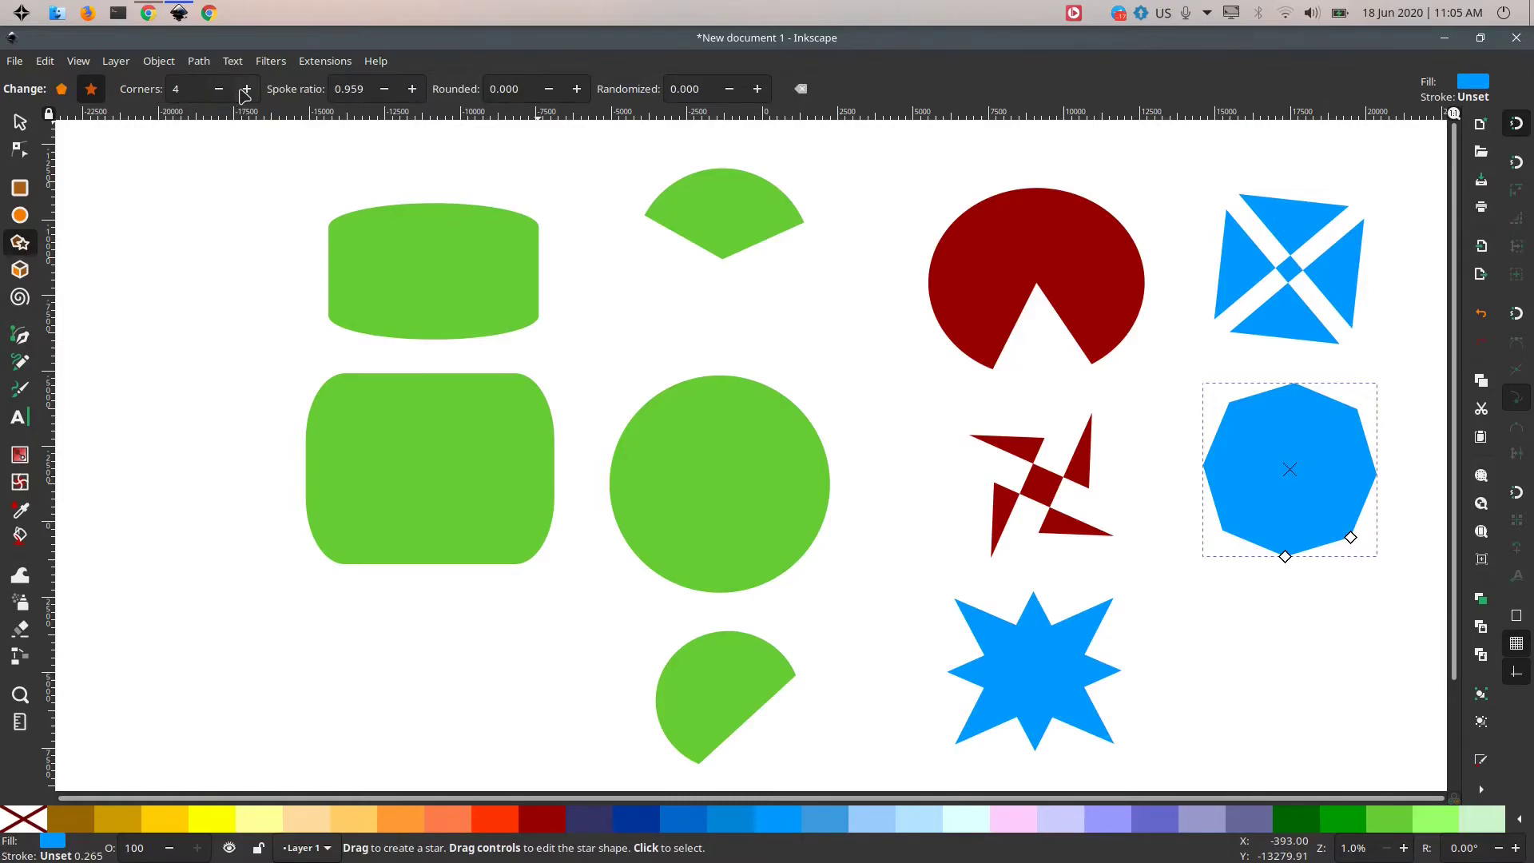
left_click_drag(1249, 611, 1303, 663)
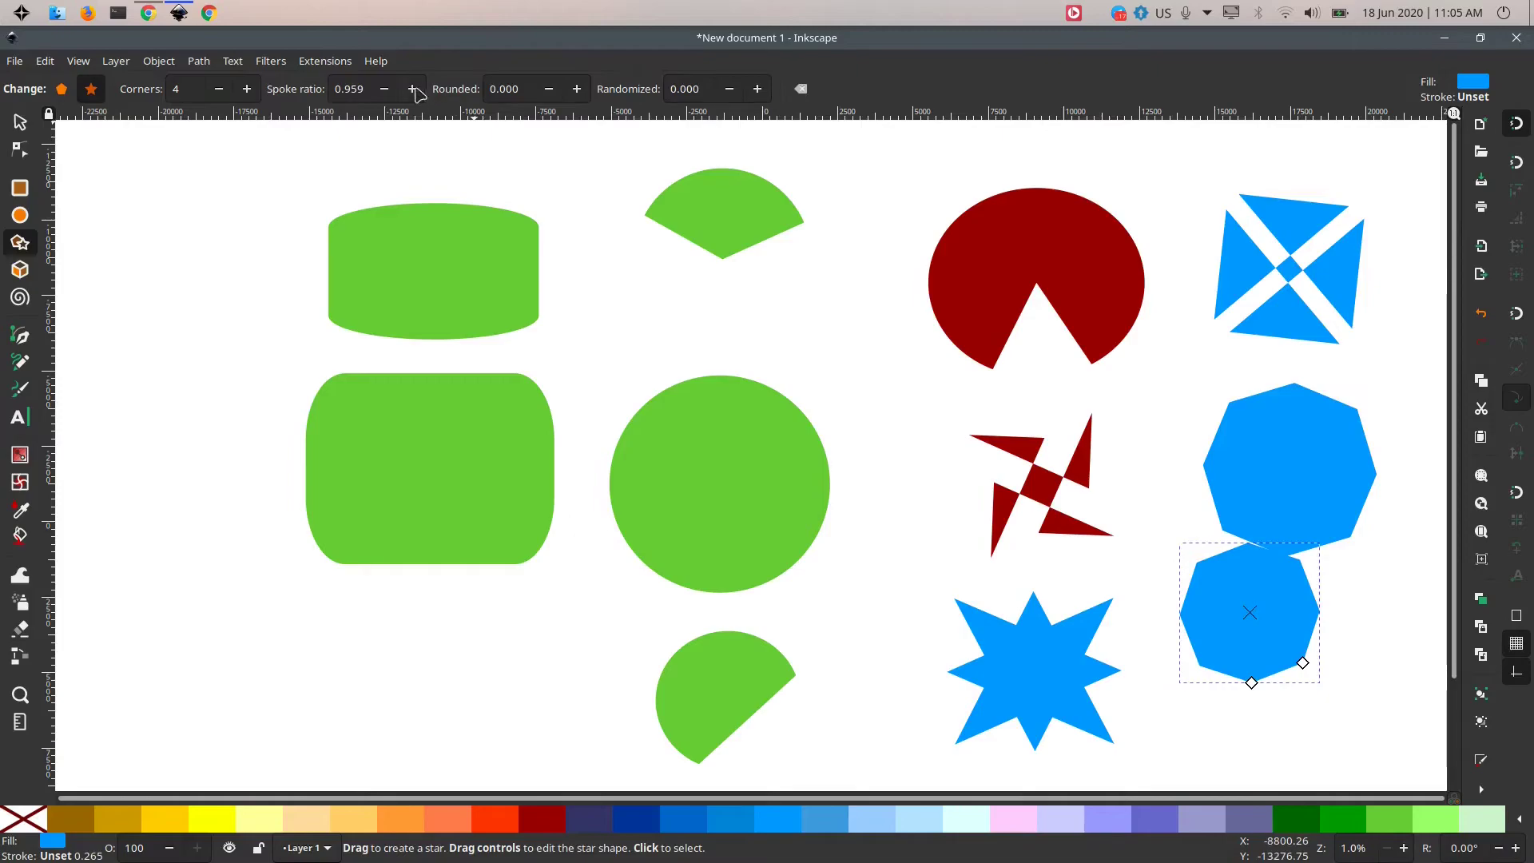
scroll(237, 95, "up", 12)
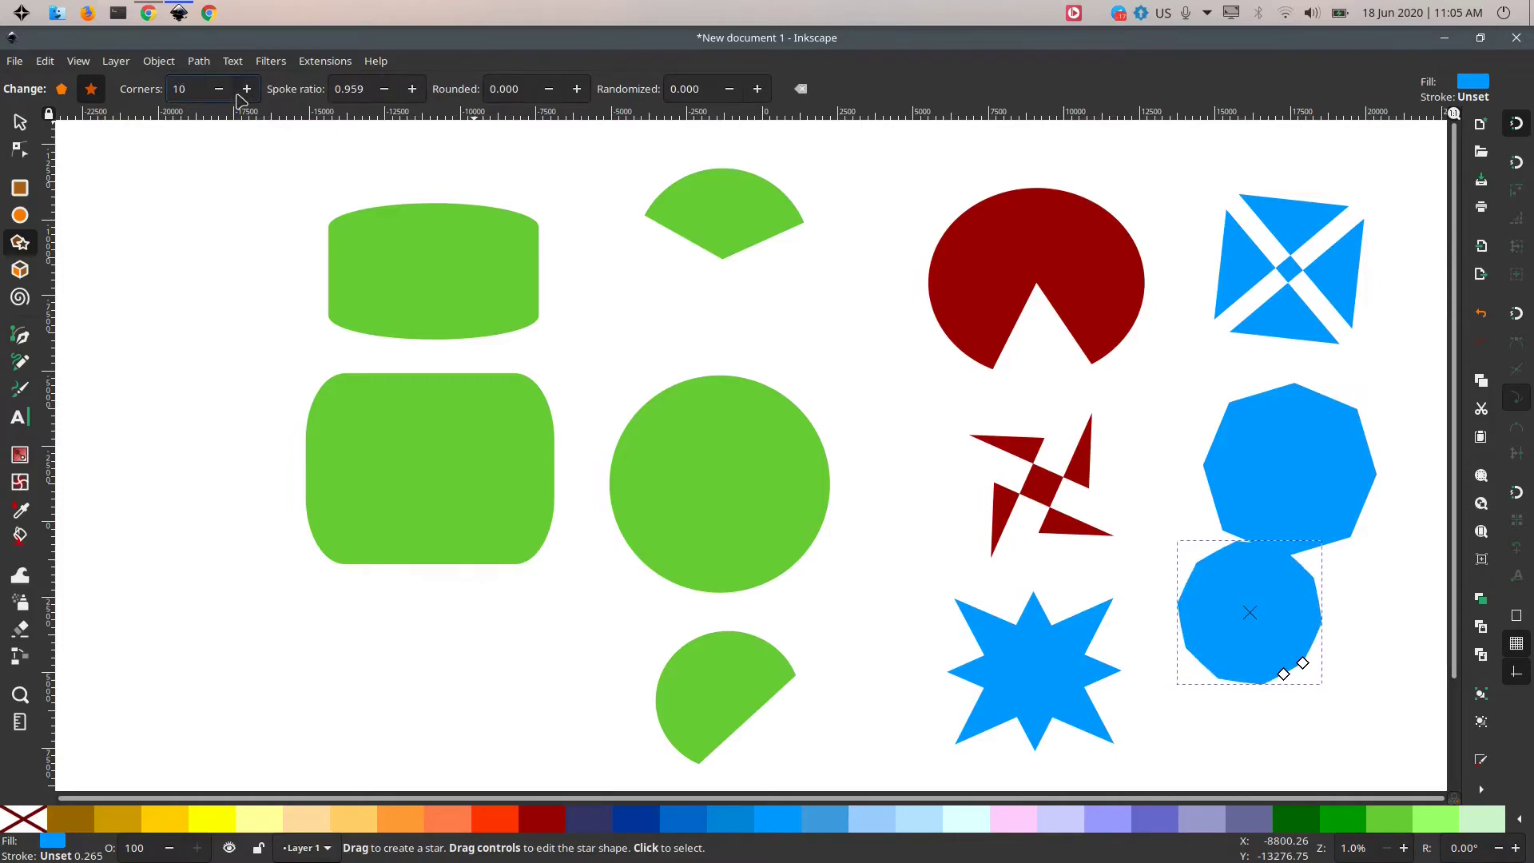
scroll(237, 95, "up", 6)
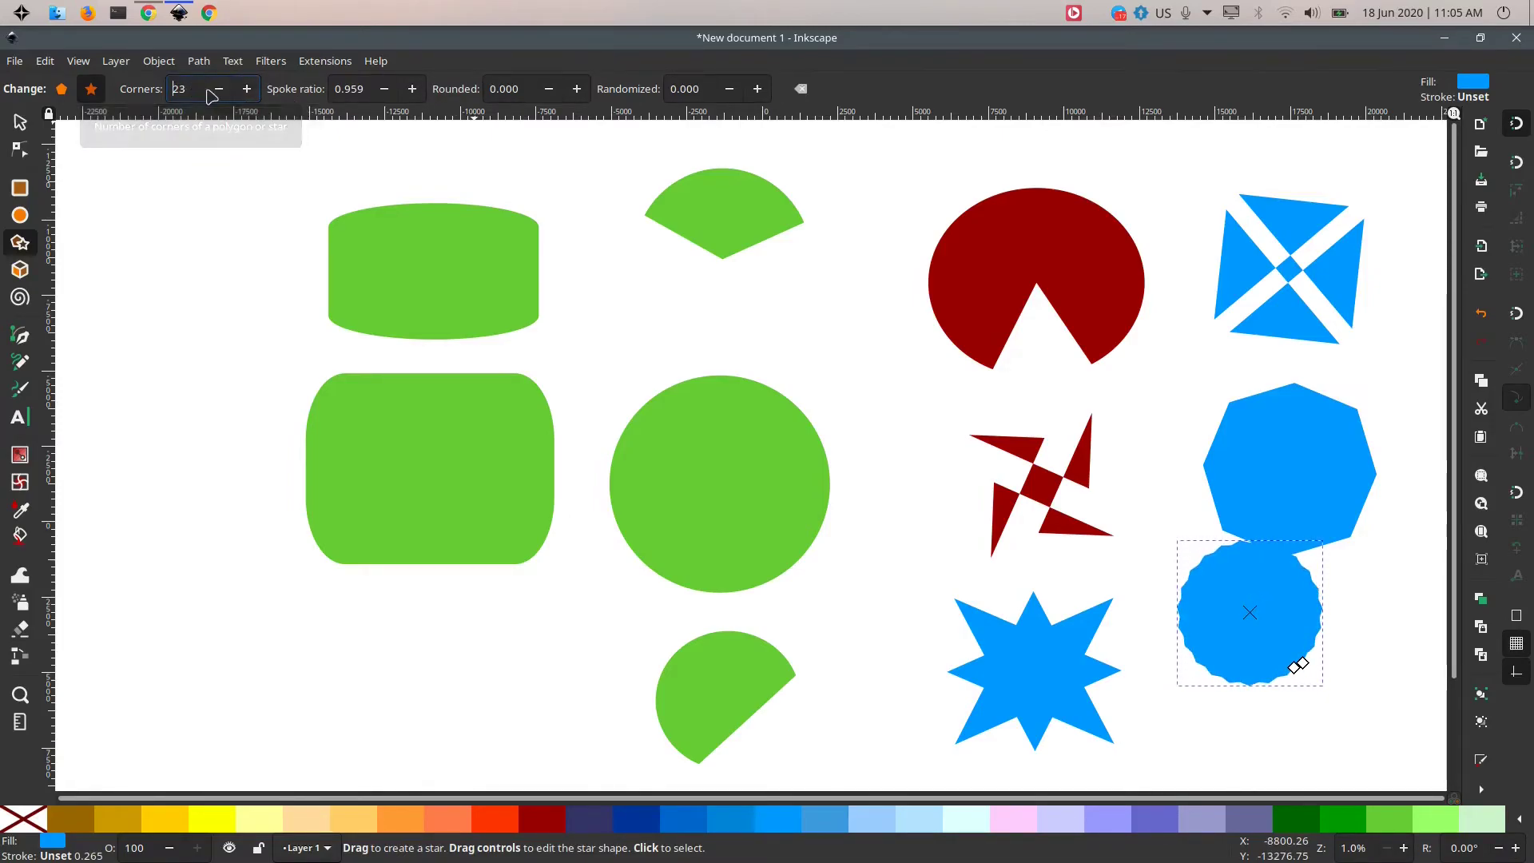
scroll(217, 95, "down", 4)
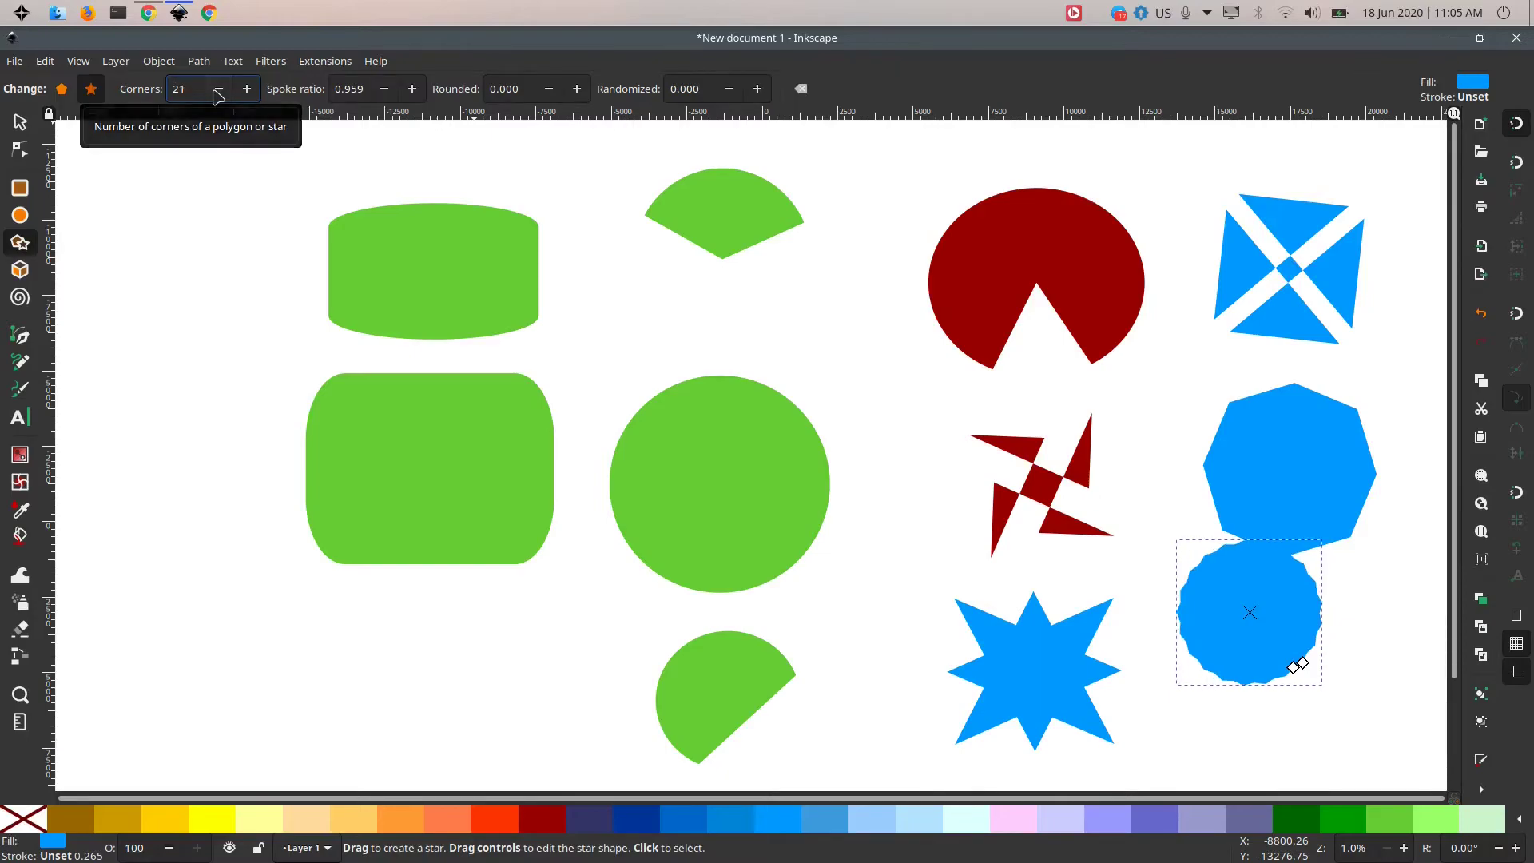
scroll(216, 95, "down", 2)
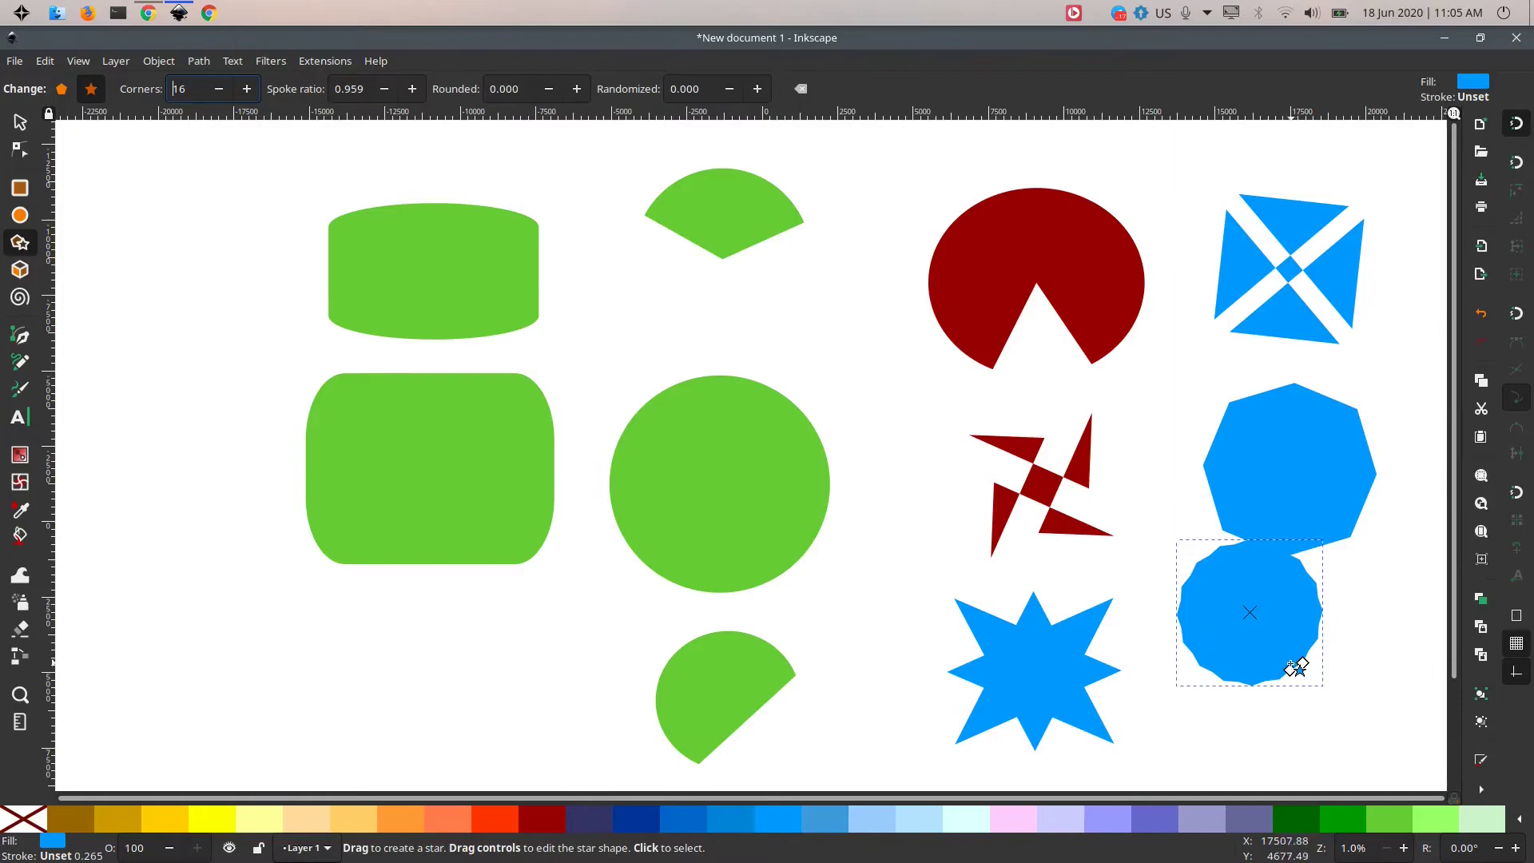
Reshape the 16-cornered star into a swirling sunburst and fit it below the octagon at about 5979 by 5831 mm.
left_click_drag(1302, 663, 1285, 766)
left_click_drag(1302, 663, 1246, 655)
left_click(20, 124)
left_click_drag(1430, 508, 1302, 641)
left_click_drag(1211, 725, 1290, 666)
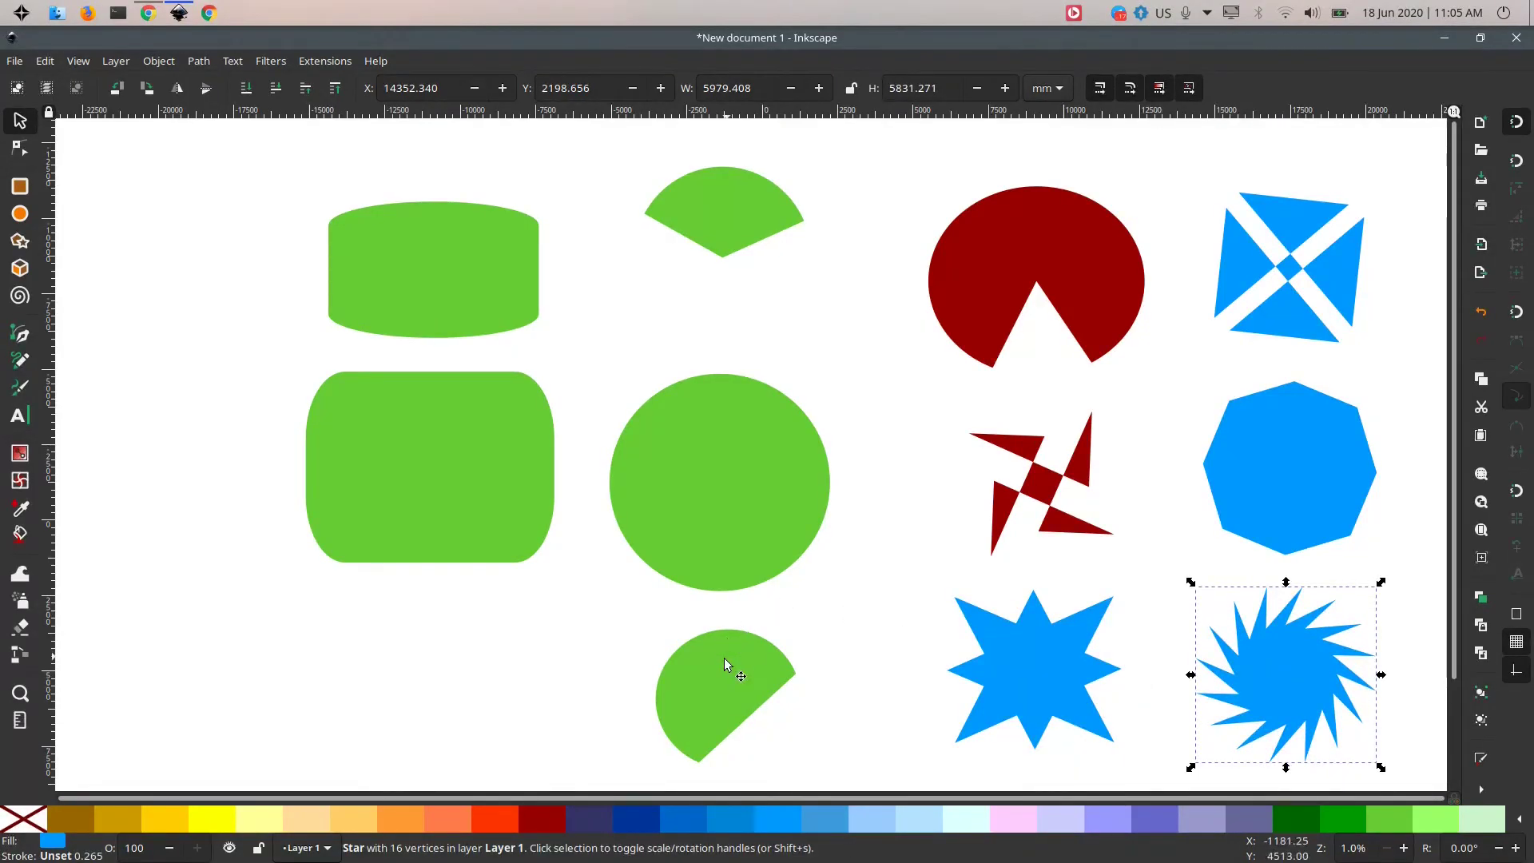
Draw a 16-cornered star about 5323 mm across below the green rounded rectangles, shaped as an interlaced spiky burst.
left_click(185, 427)
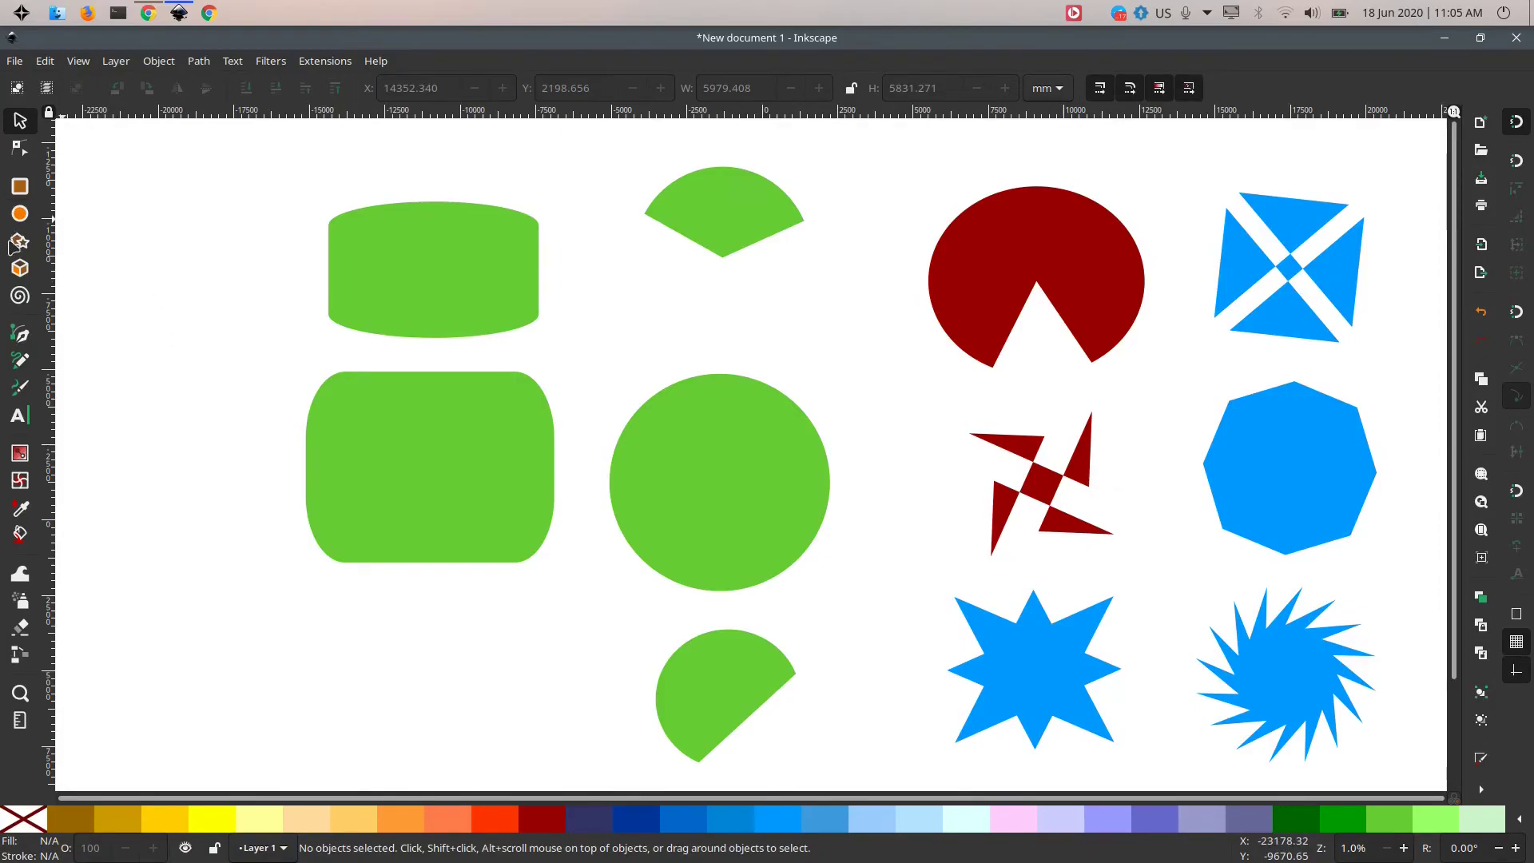
left_click_drag(287, 615, 359, 675)
left_click(21, 121)
Try several fill colours on the interlaced burst, including FF794B, and settle on bright orange-red.
left_click(553, 826)
left_click(491, 818)
left_click(447, 818)
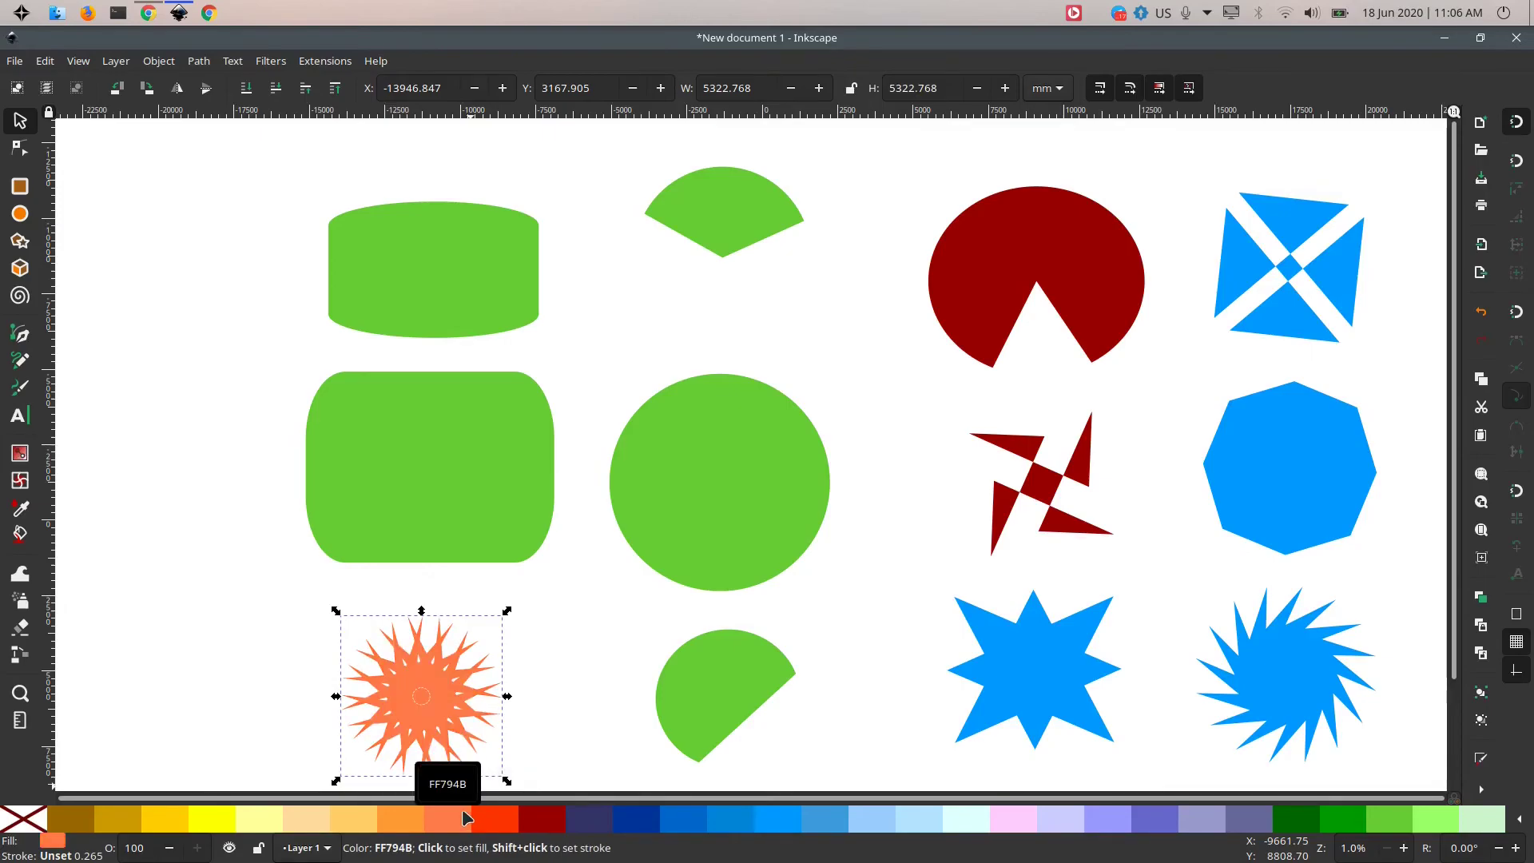
left_click(508, 821)
left_click(541, 664)
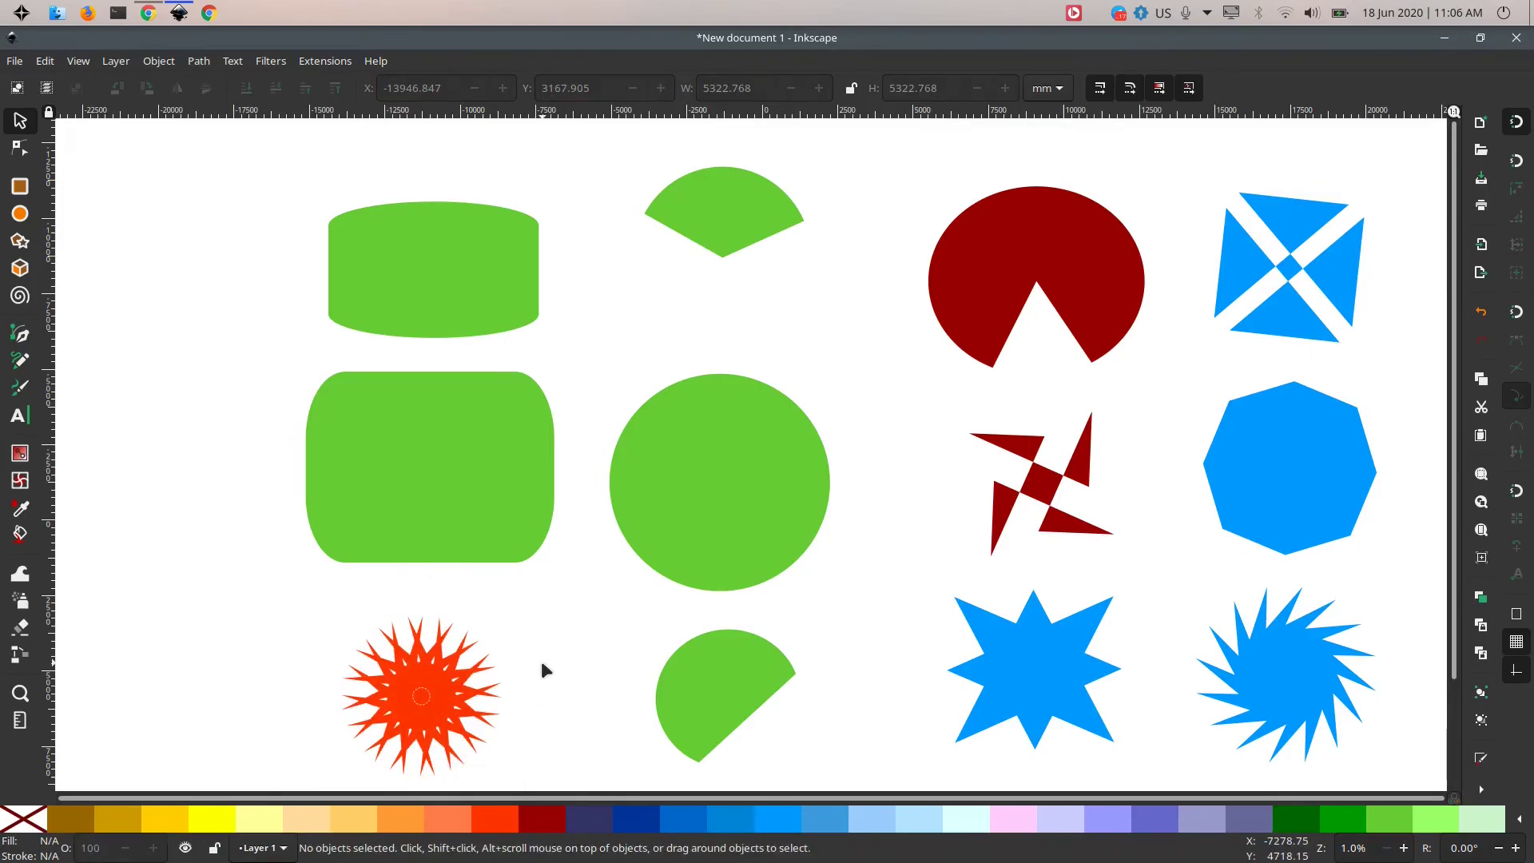
Draw a large star with a spoke ratio of about 0.991 beside the upper green rounded rectangle and reduce its corners to 3.
left_click(20, 242)
left_click_drag(117, 218, 187, 254)
key("s")
key("shift+F9")
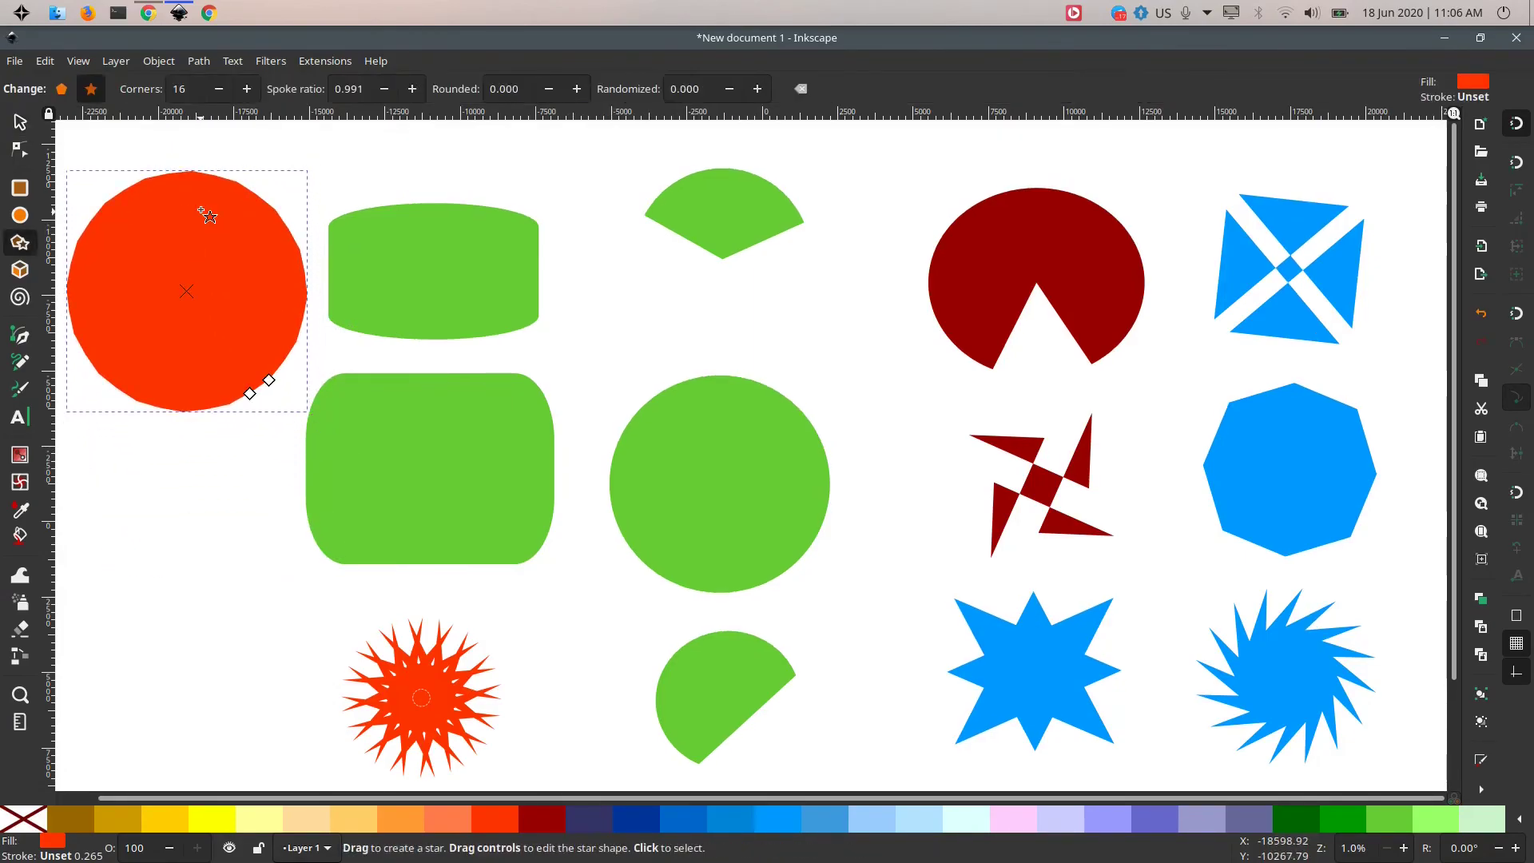
left_click_drag(220, 94, 219, 94)
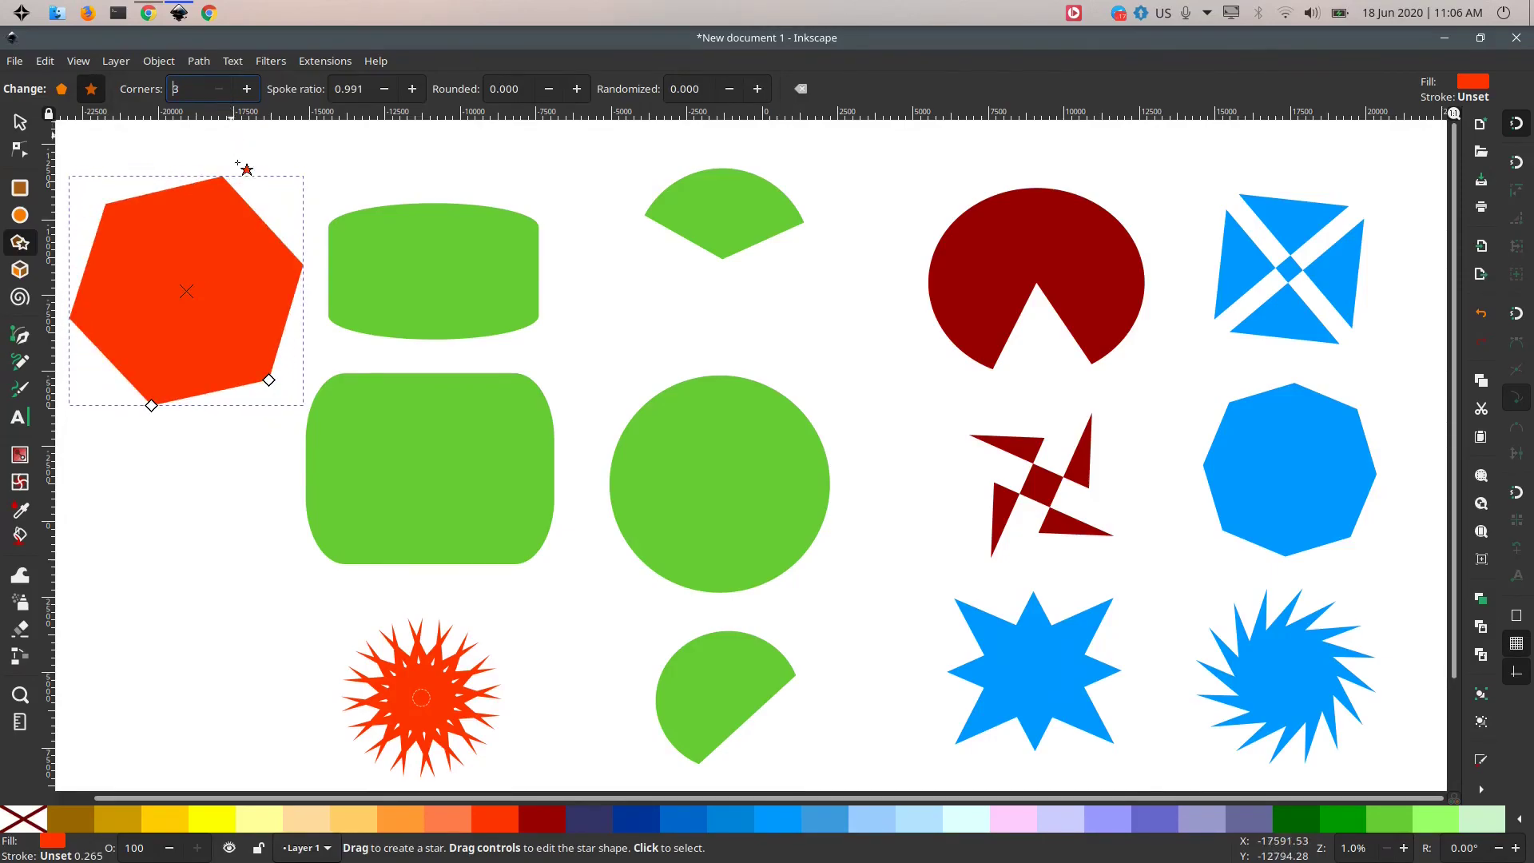
key("Escape")
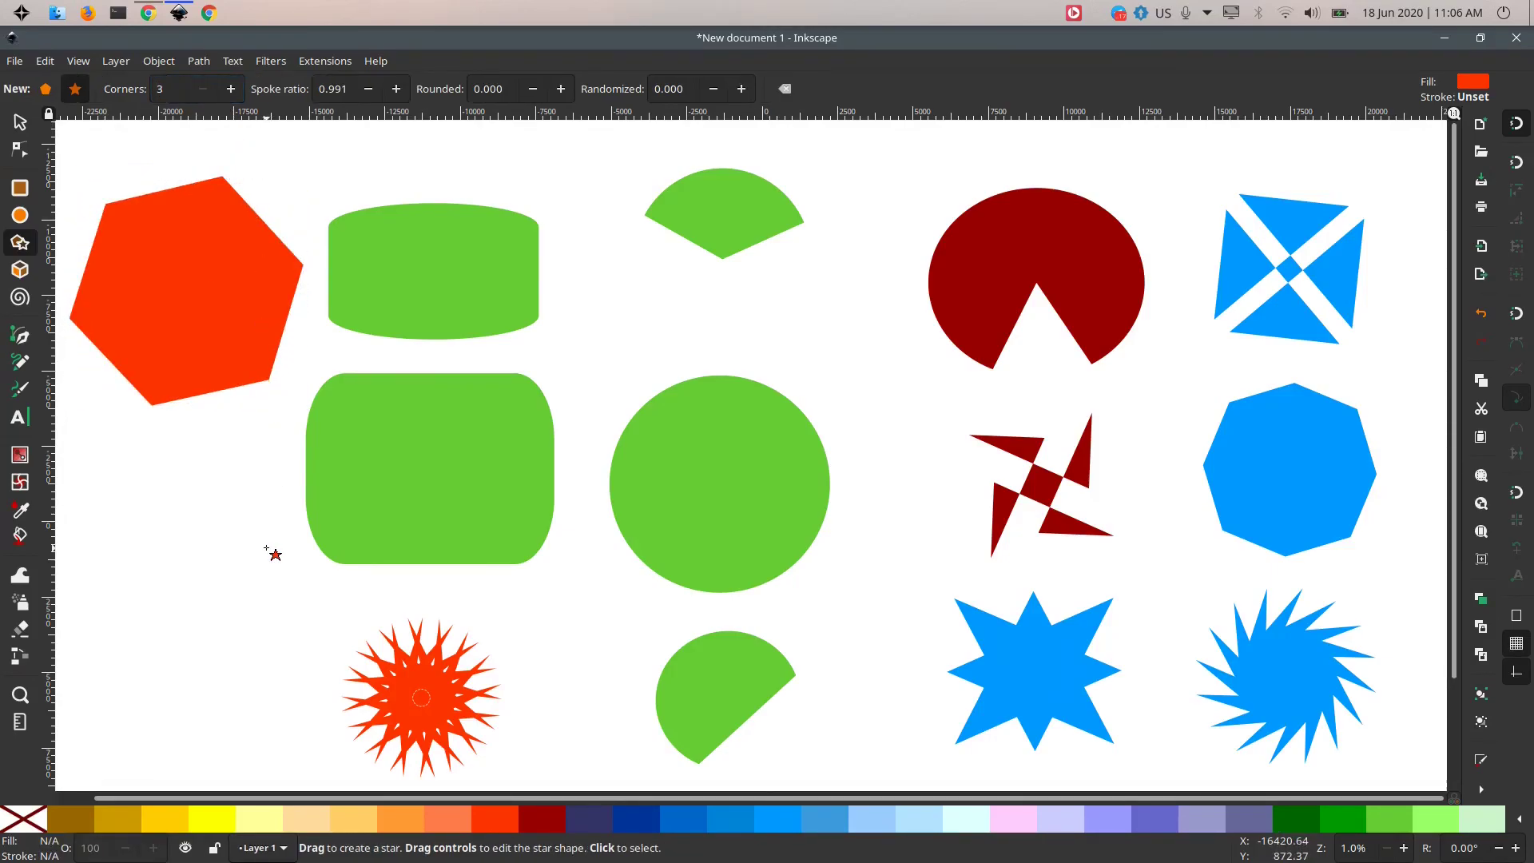